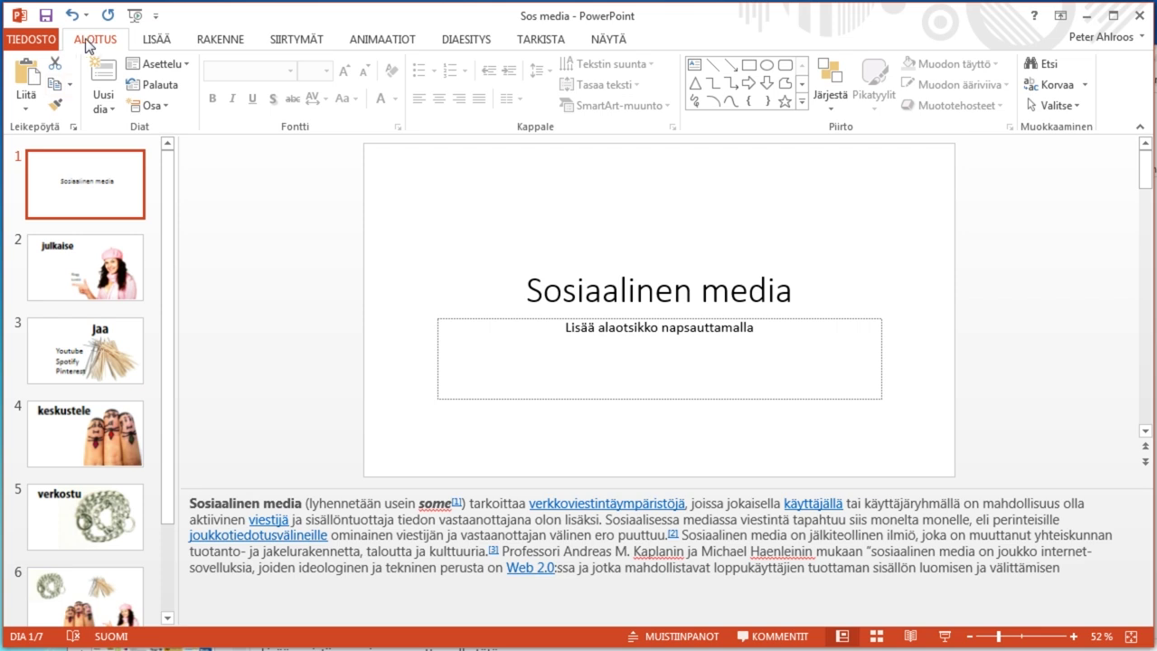
Step: Select slide 2 (julkaise) and show the Animaatioruutu animation pane beside it
click(89, 250)
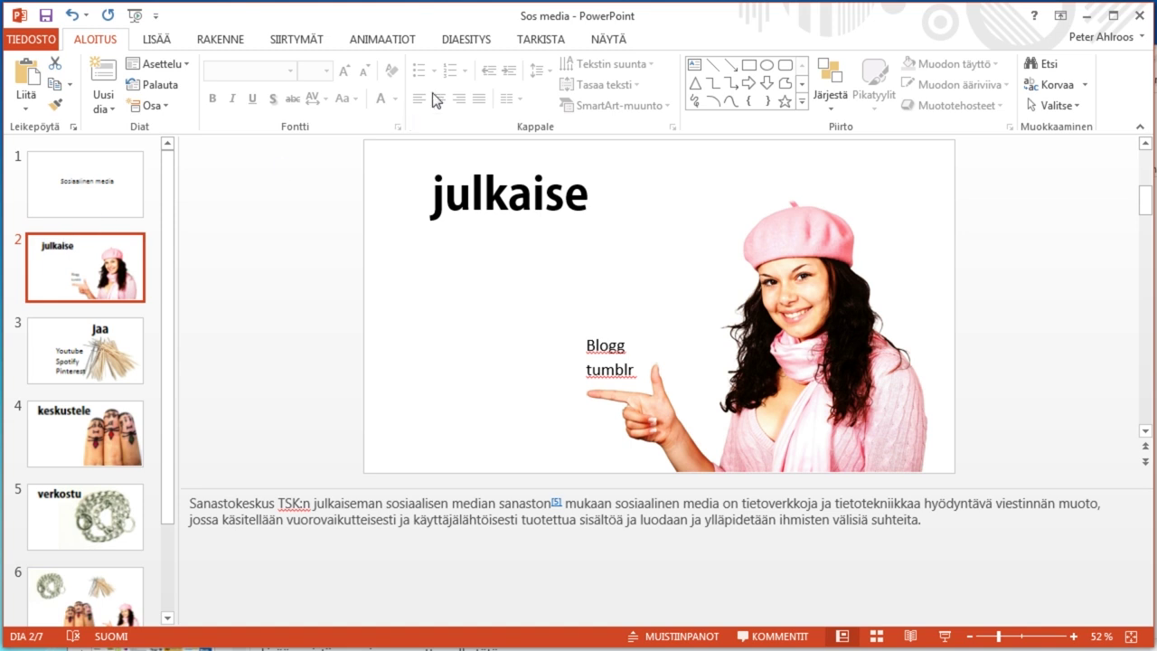
click(381, 41)
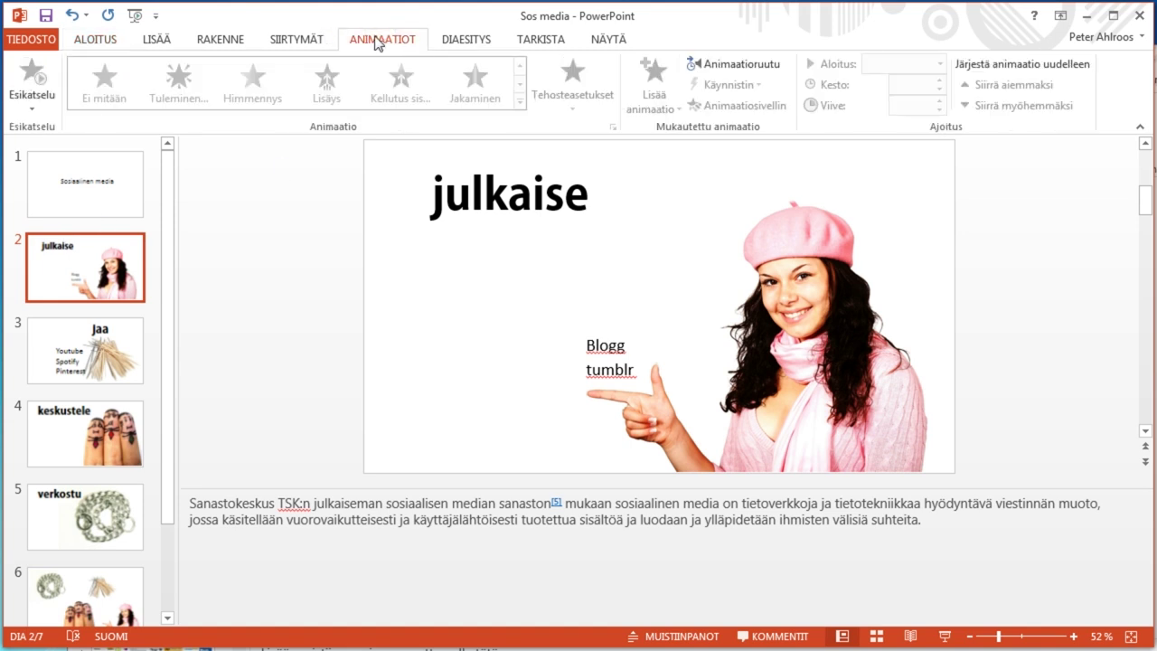
click(723, 63)
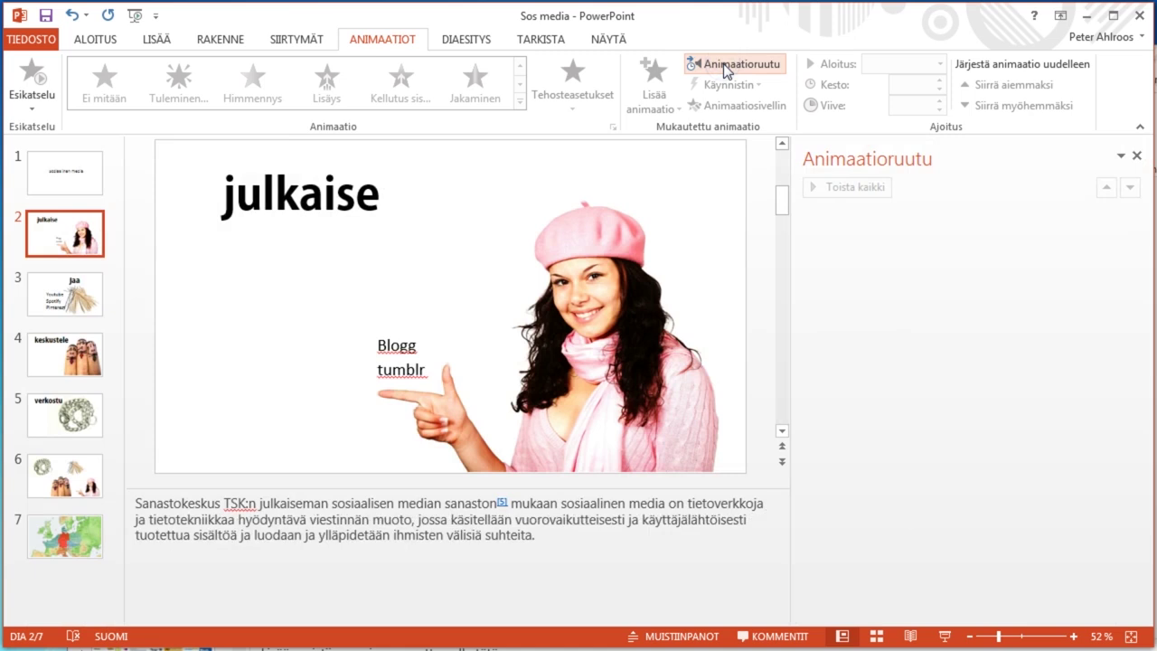
Step: Give the Blogg and tumblr text box a Lisäys wipe entrance from the left (Vasemmalta)
click(394, 351)
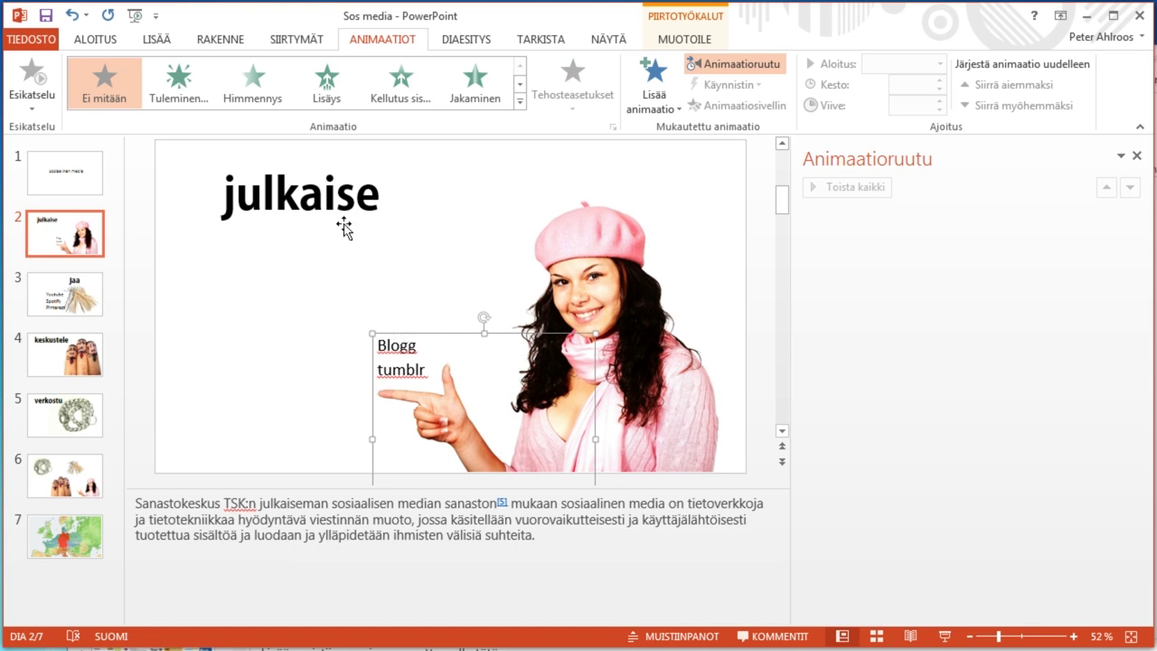
click(178, 83)
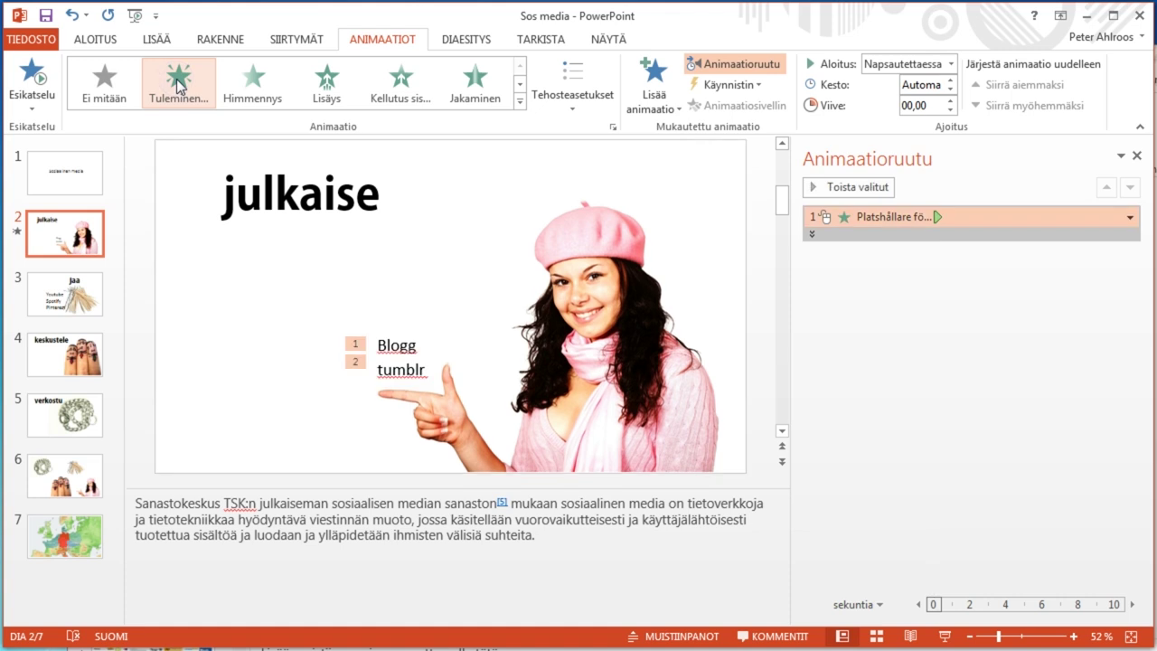
click(260, 84)
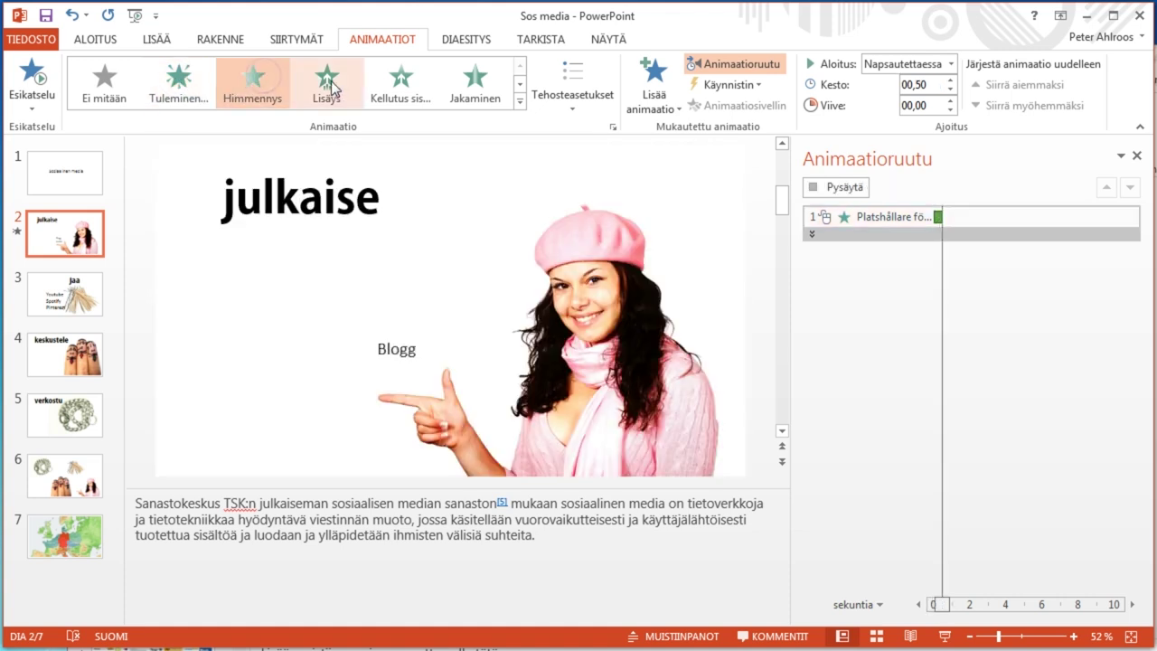
click(329, 85)
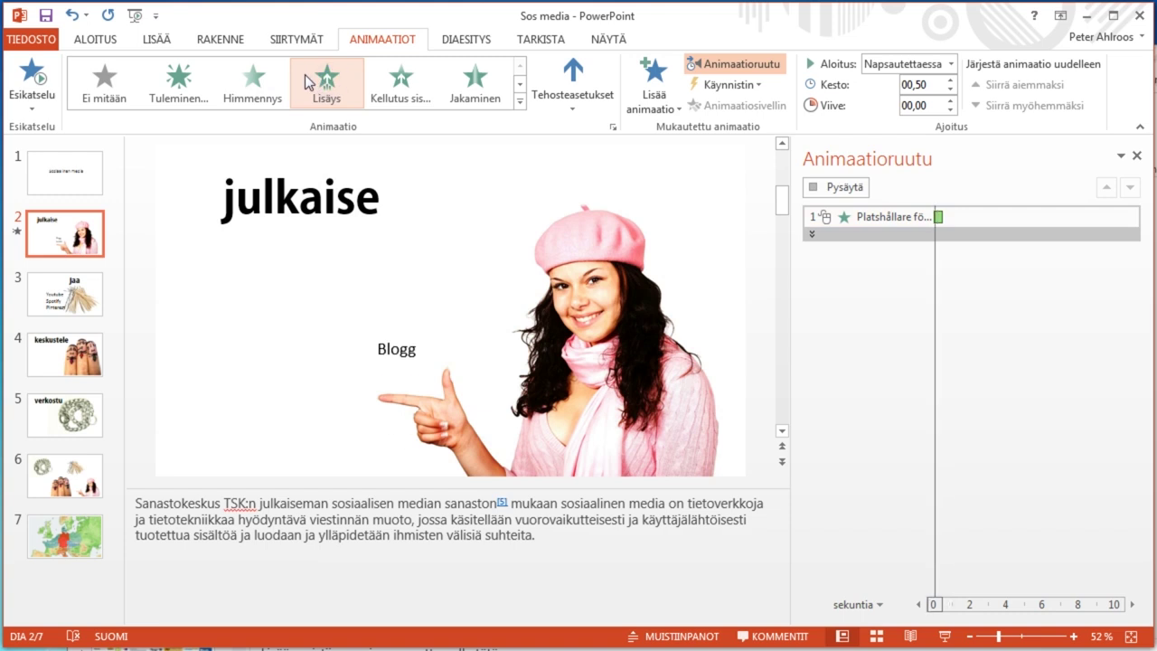
click(567, 92)
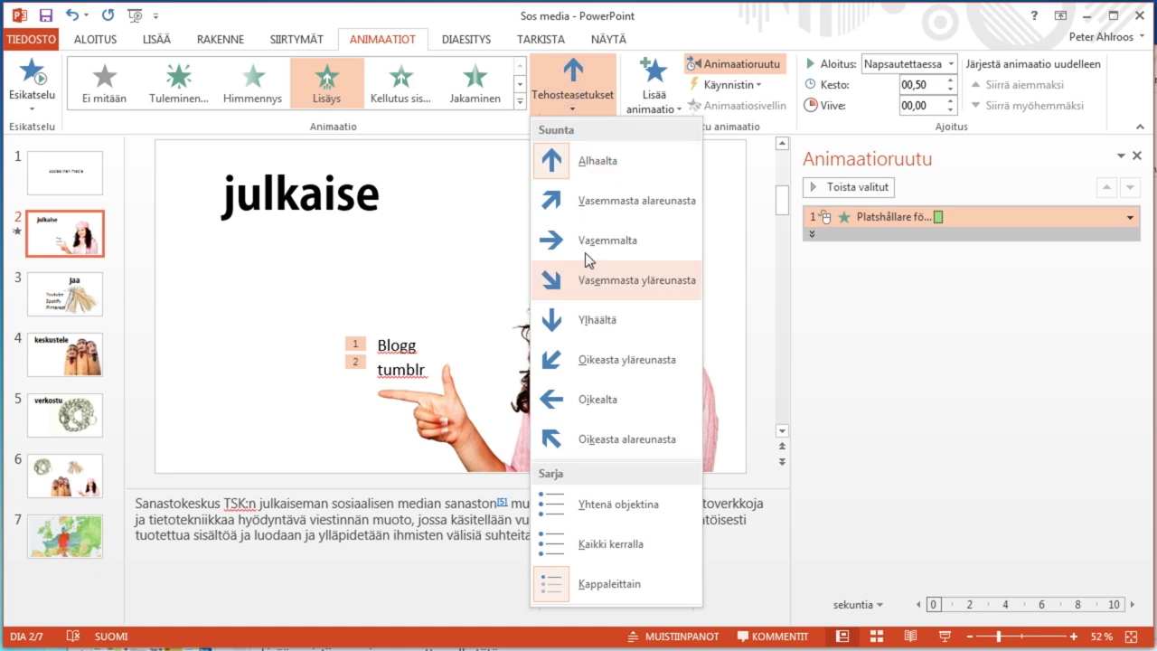
click(588, 242)
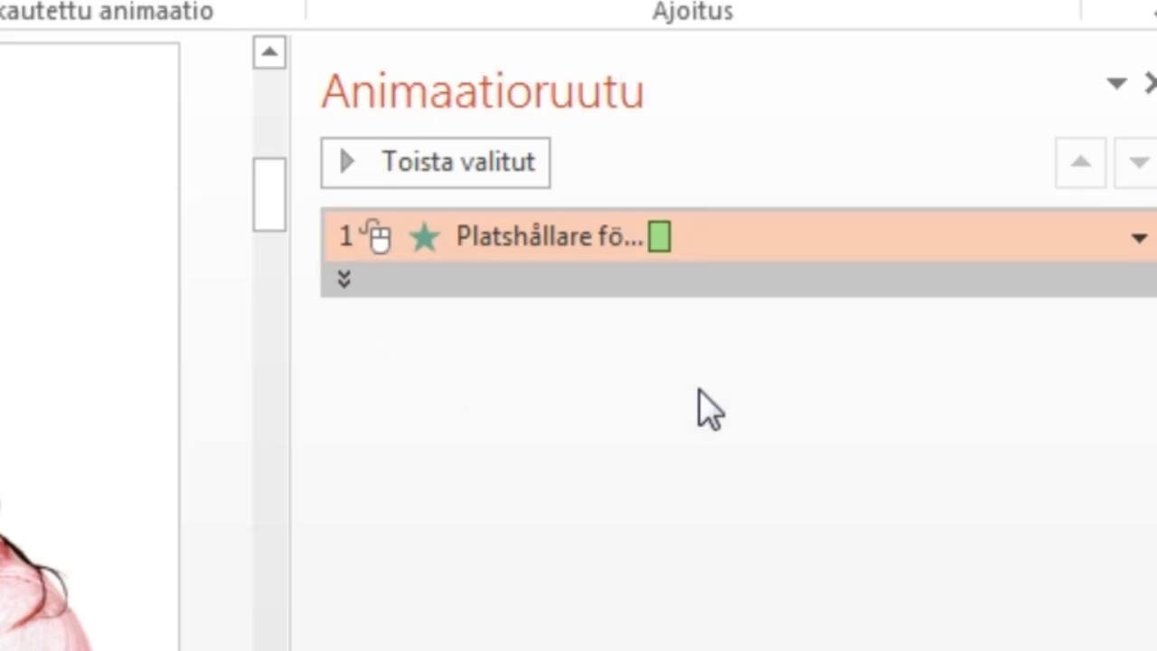
Step: Stretch Blogg's animation to 1.7 s, preview it, and move to slide 7's Europe map
click(343, 276)
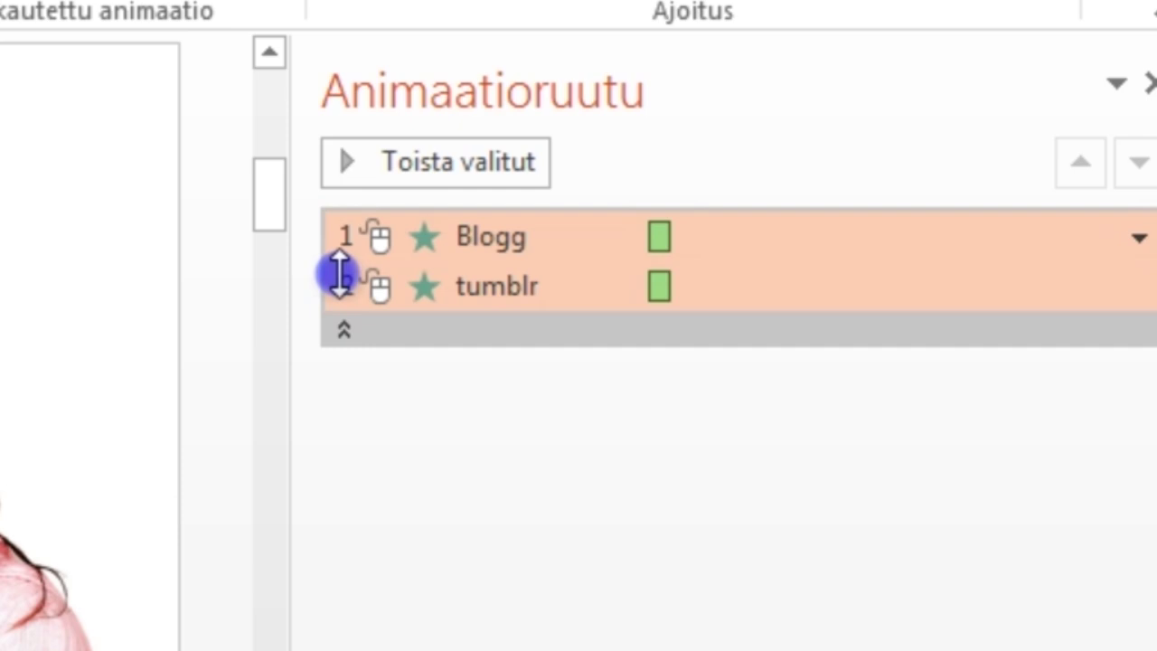
mouse_move(670, 237)
mouse_down()
mouse_move(749, 255)
mouse_move(733, 238)
mouse_up()
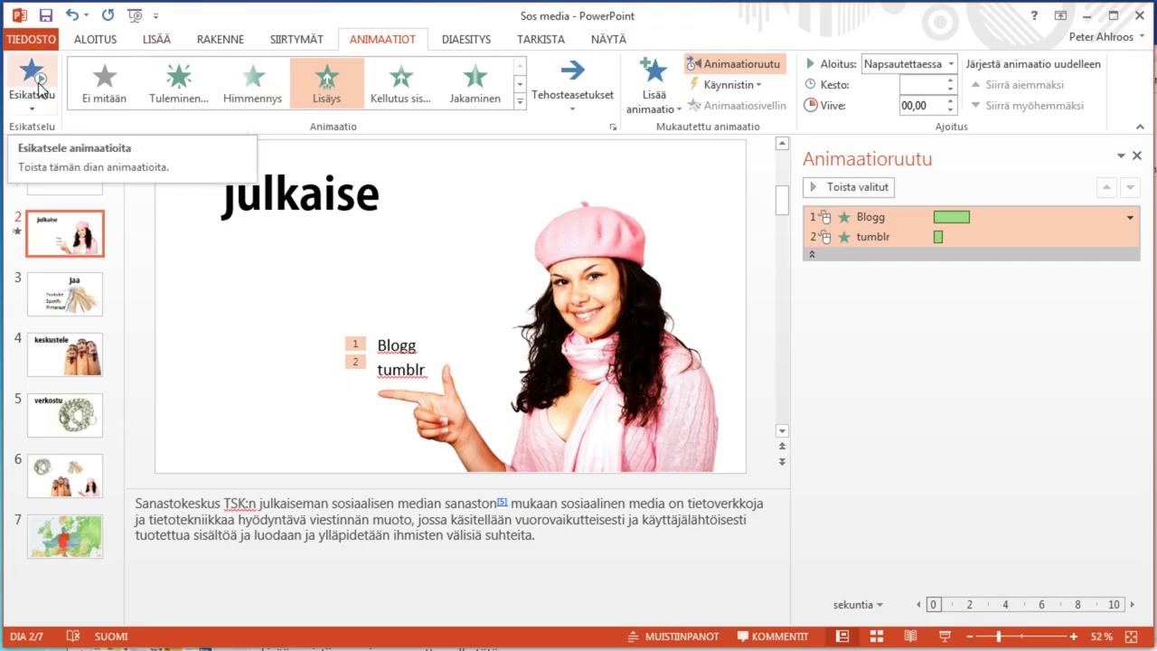
click(31, 73)
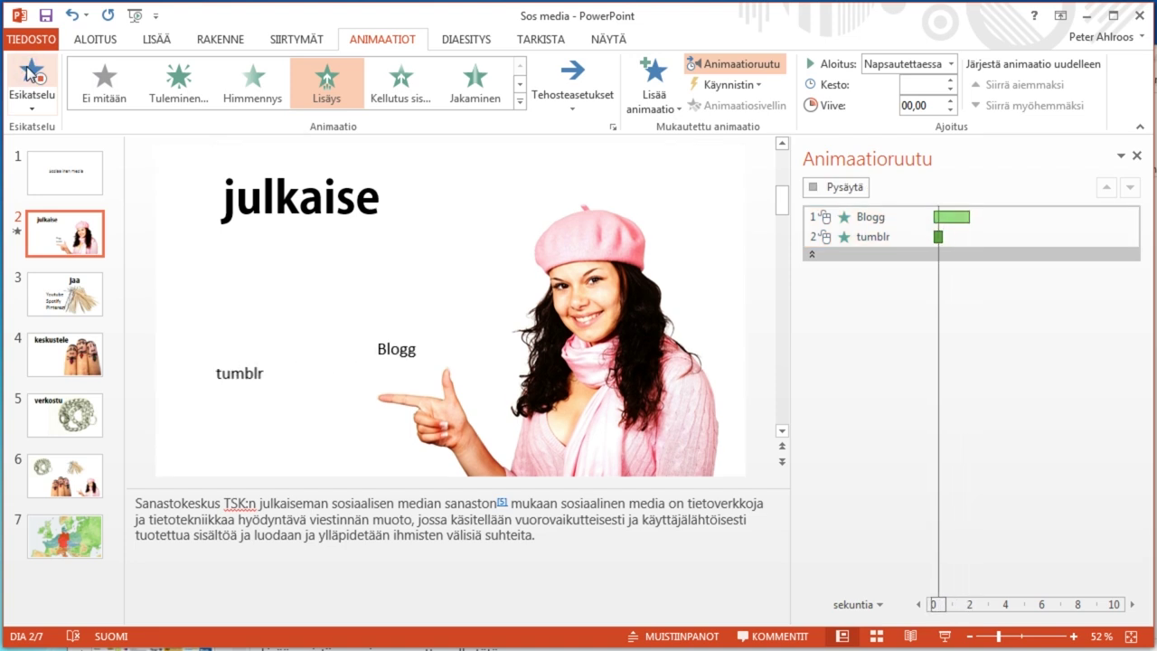
click(38, 519)
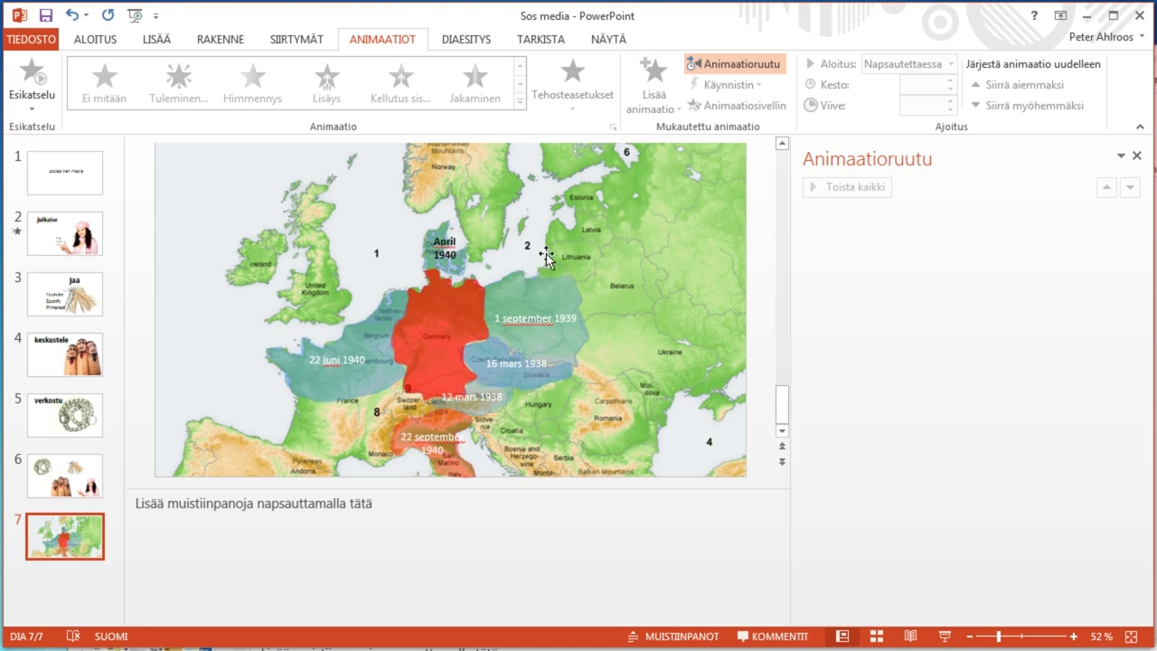
Step: Trace a blue Freeform shape from the Muodot gallery over Estonia on the map
click(156, 42)
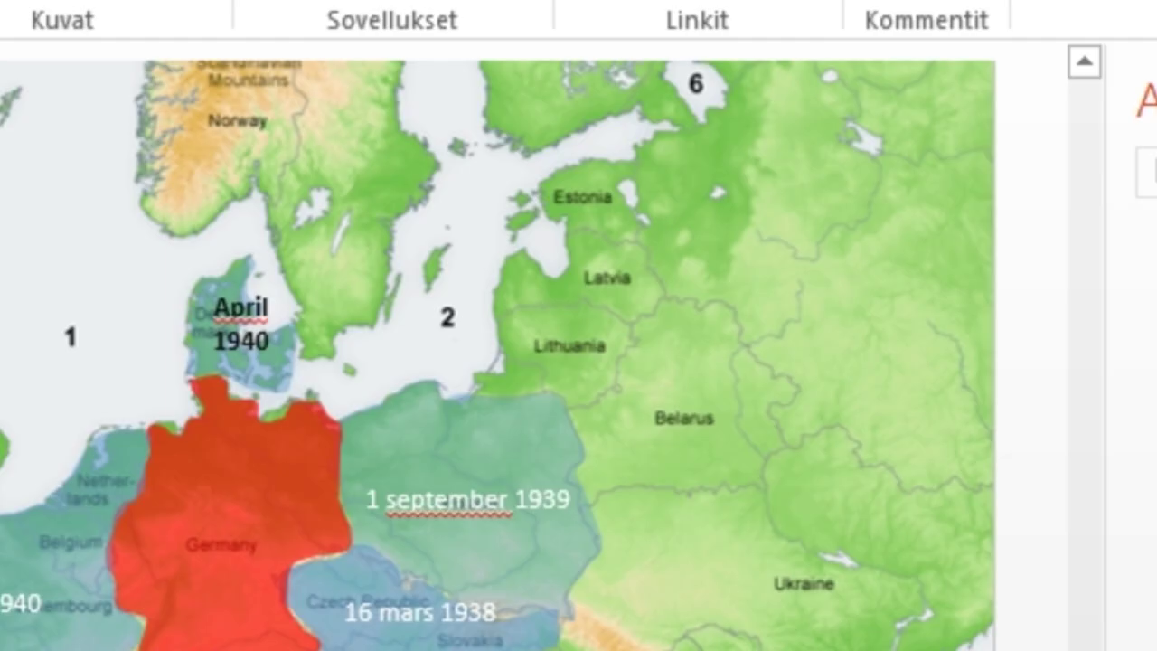
click(330, 77)
click(520, 150)
drag(638, 240, 625, 159)
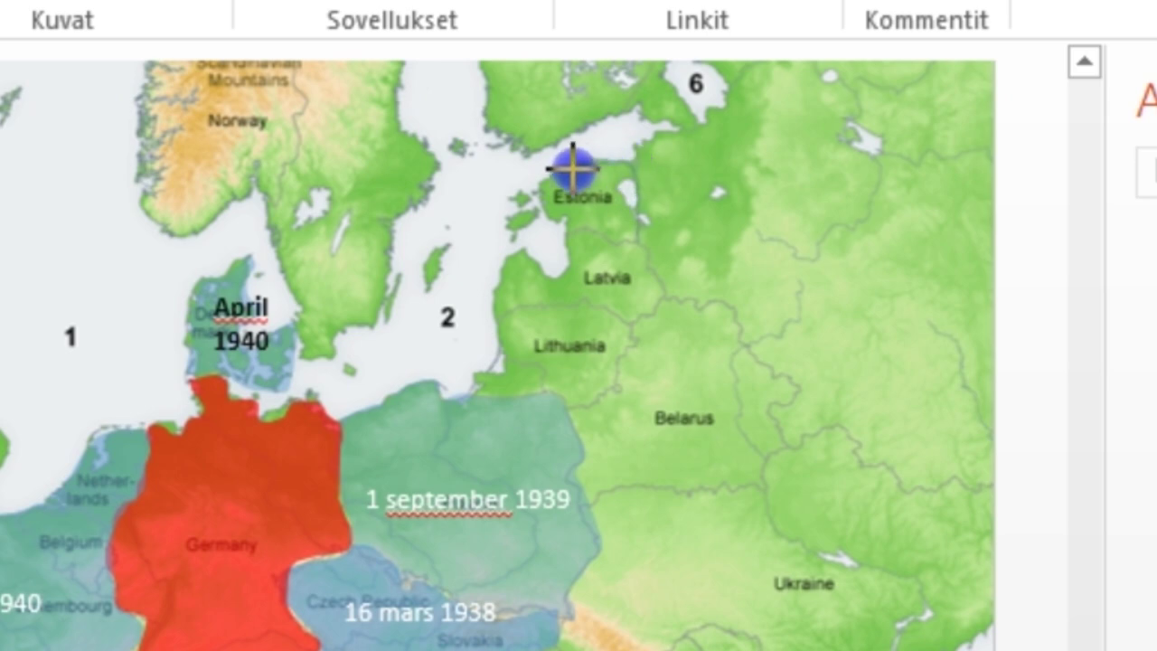
mouse_move(625, 159)
mouse_down()
mouse_move(607, 239)
mouse_move(635, 241)
mouse_up()
click(739, 257)
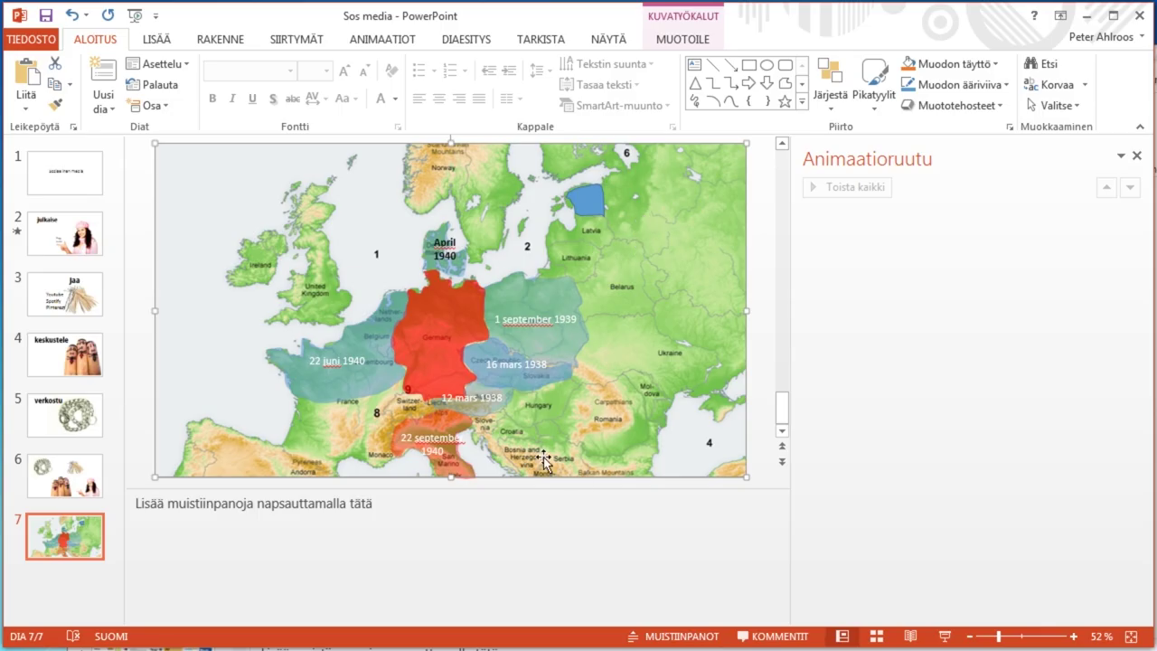
click(478, 411)
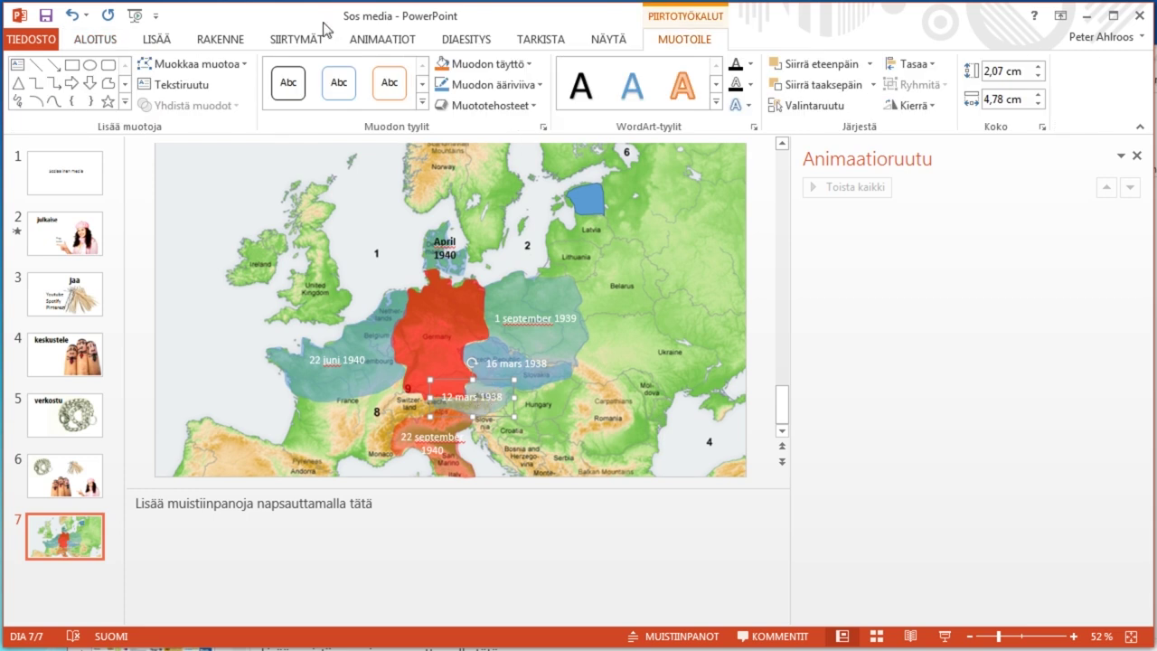
Step: Apply the Himmennys fade to the 12 mars 1938, 16 mars 1938 and 1 september 1939 areas
click(380, 39)
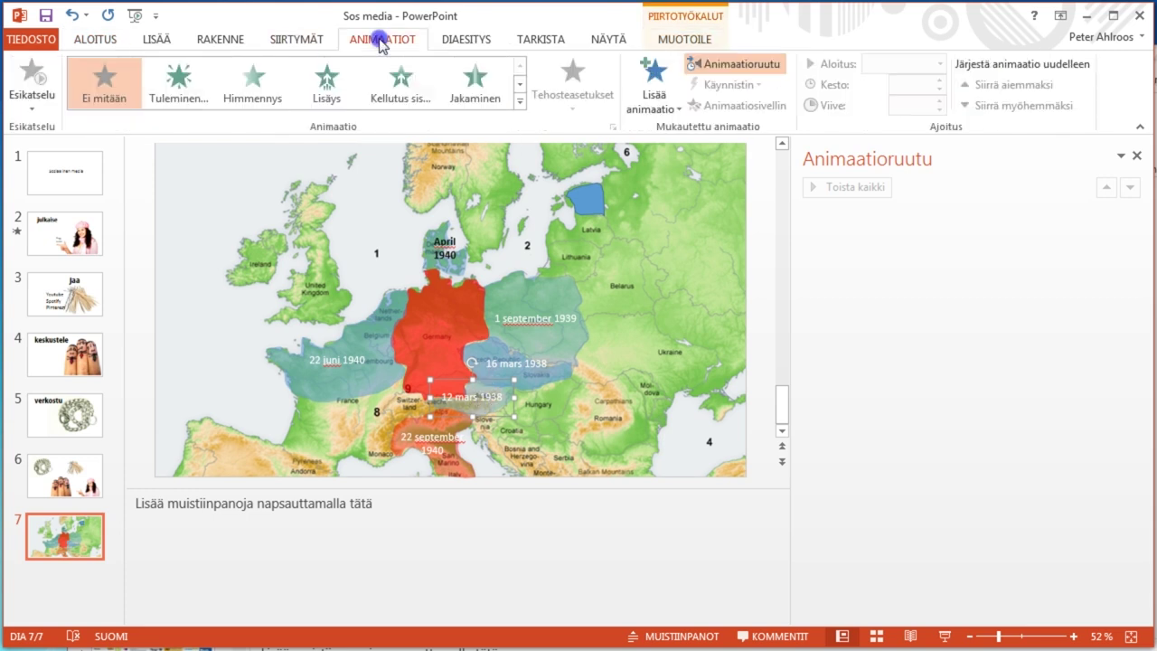
click(254, 89)
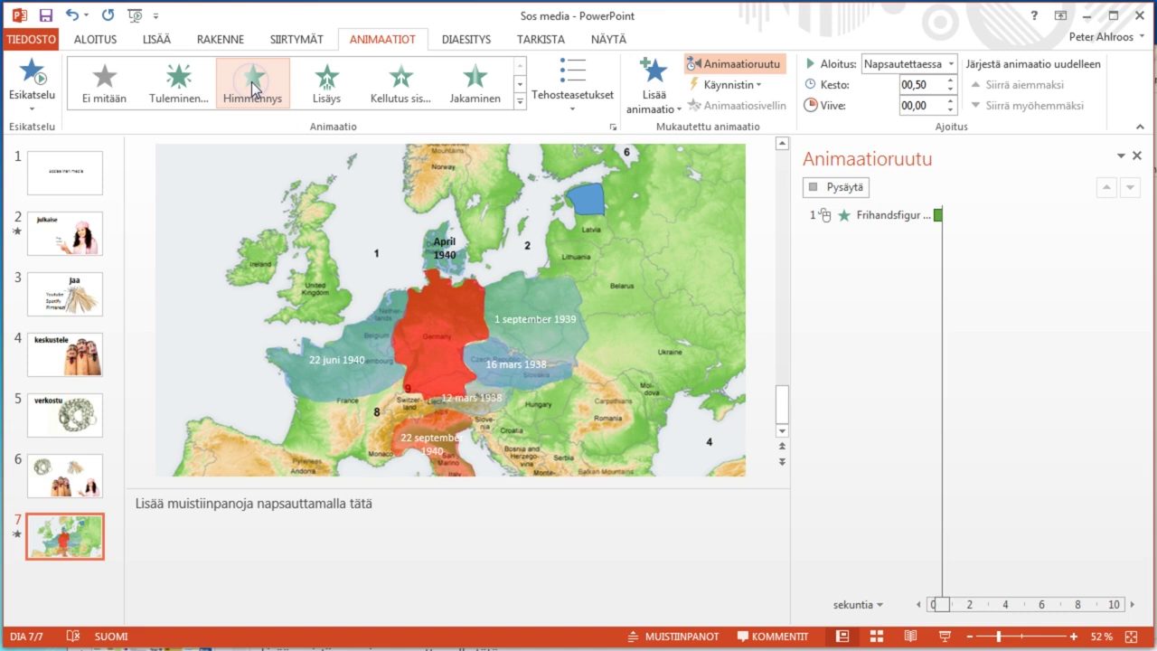
click(524, 380)
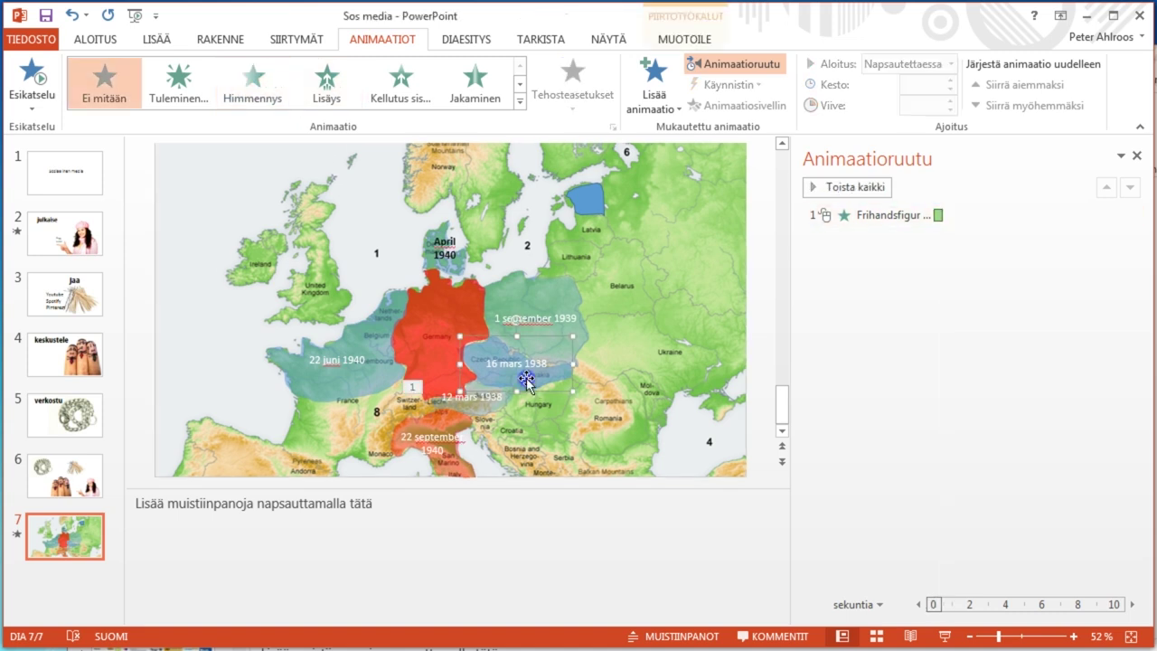
click(247, 84)
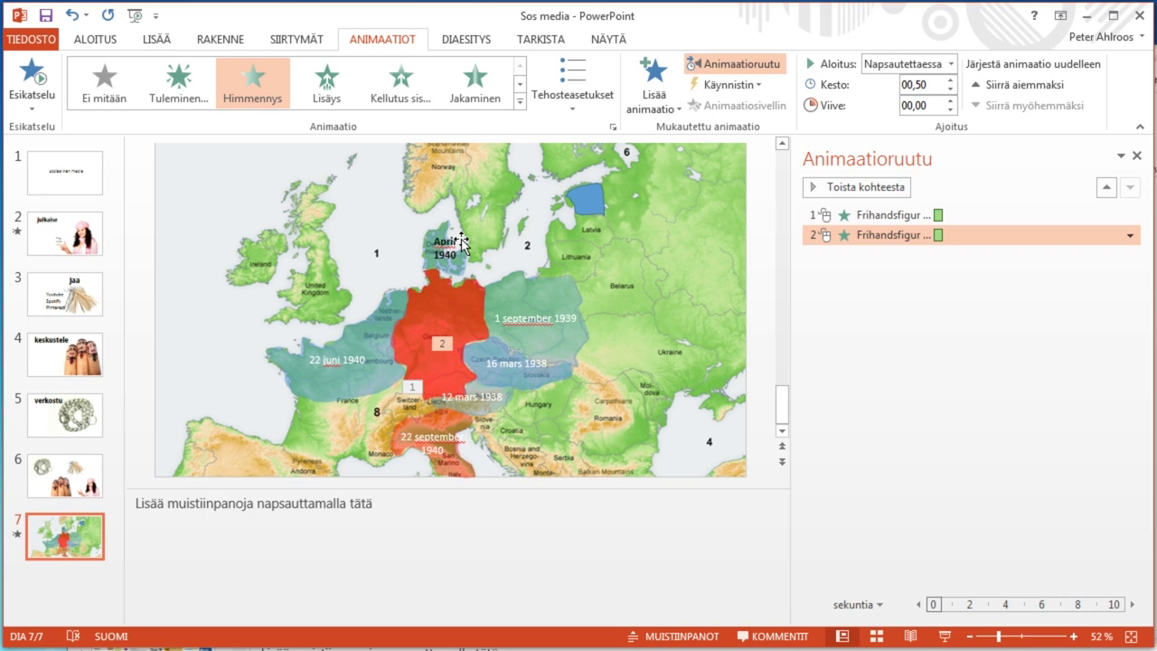
click(528, 300)
click(253, 85)
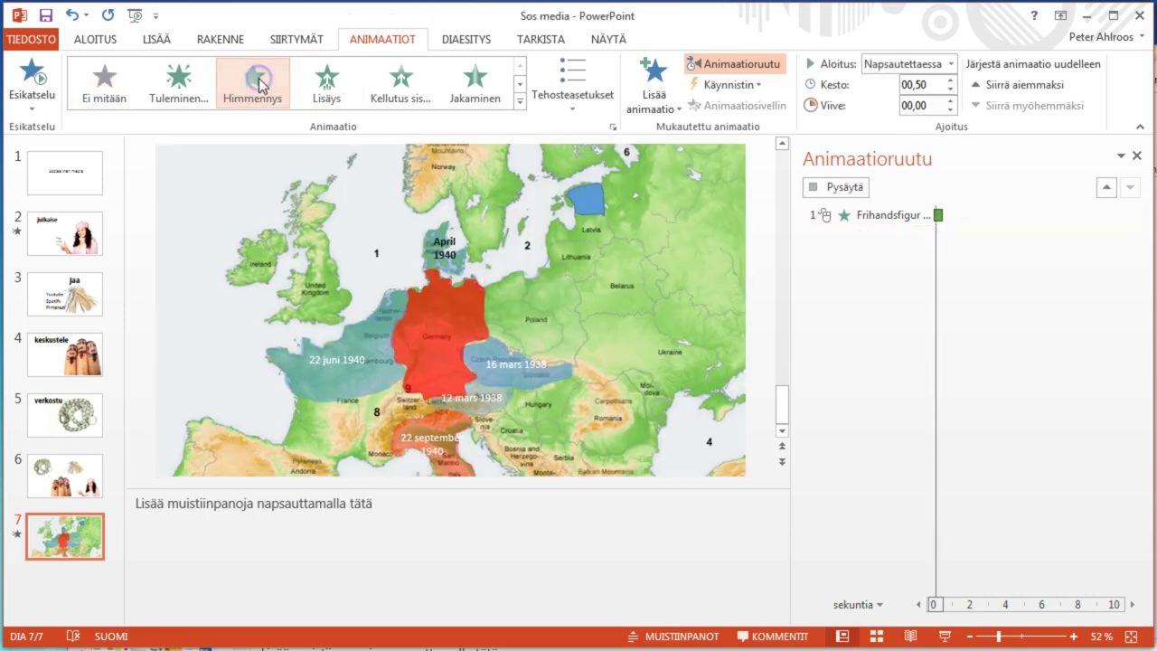
Step: Fade in the April 1940 and 22 juni 1940 areas, then preview from the first animation
click(441, 244)
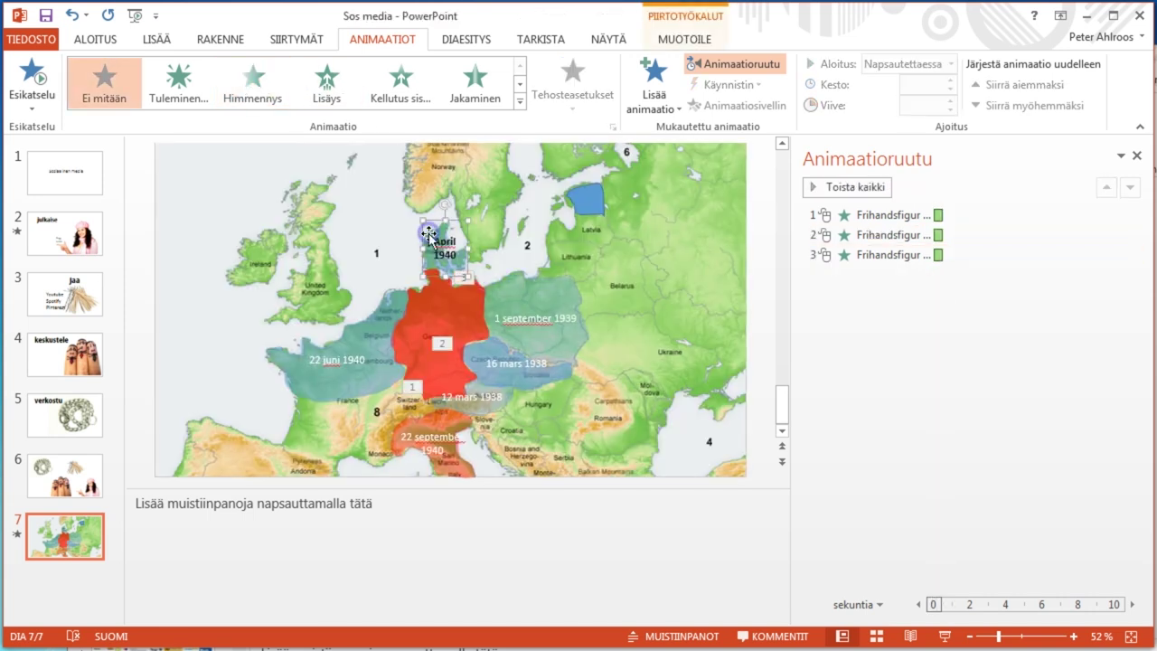
click(246, 83)
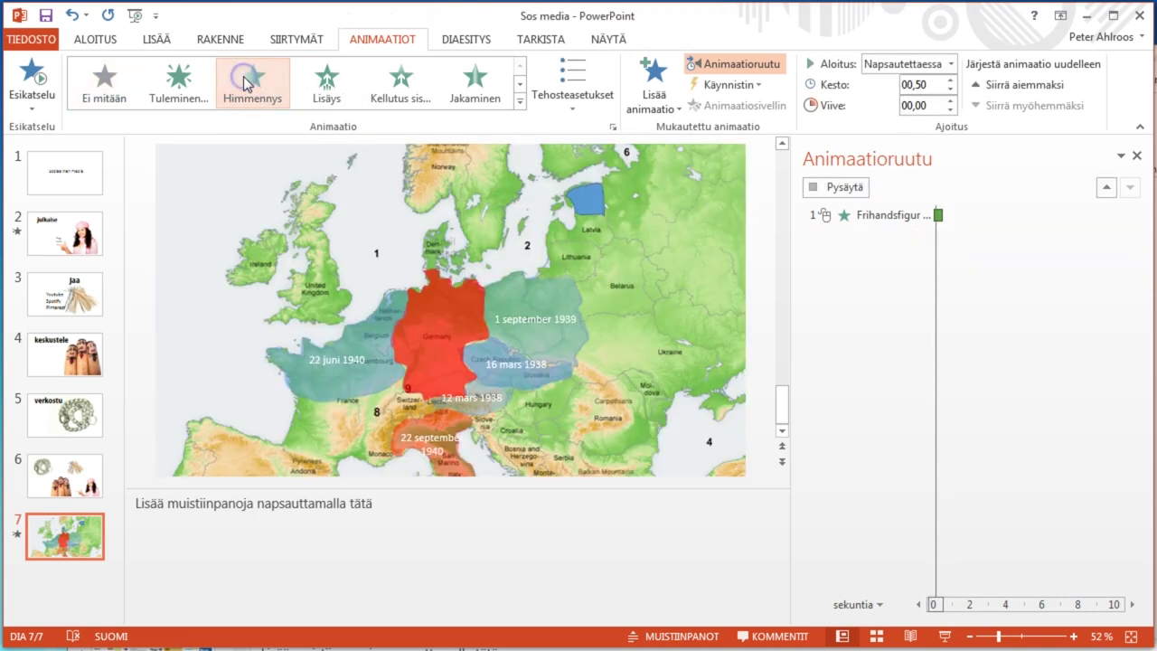
click(352, 327)
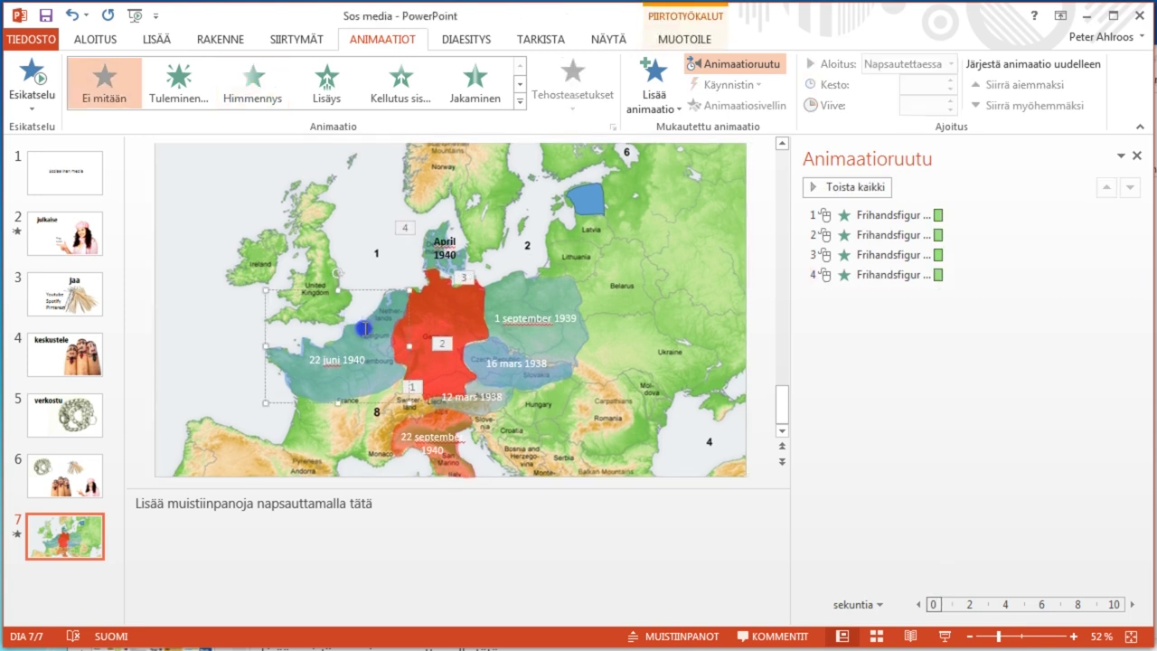
click(251, 87)
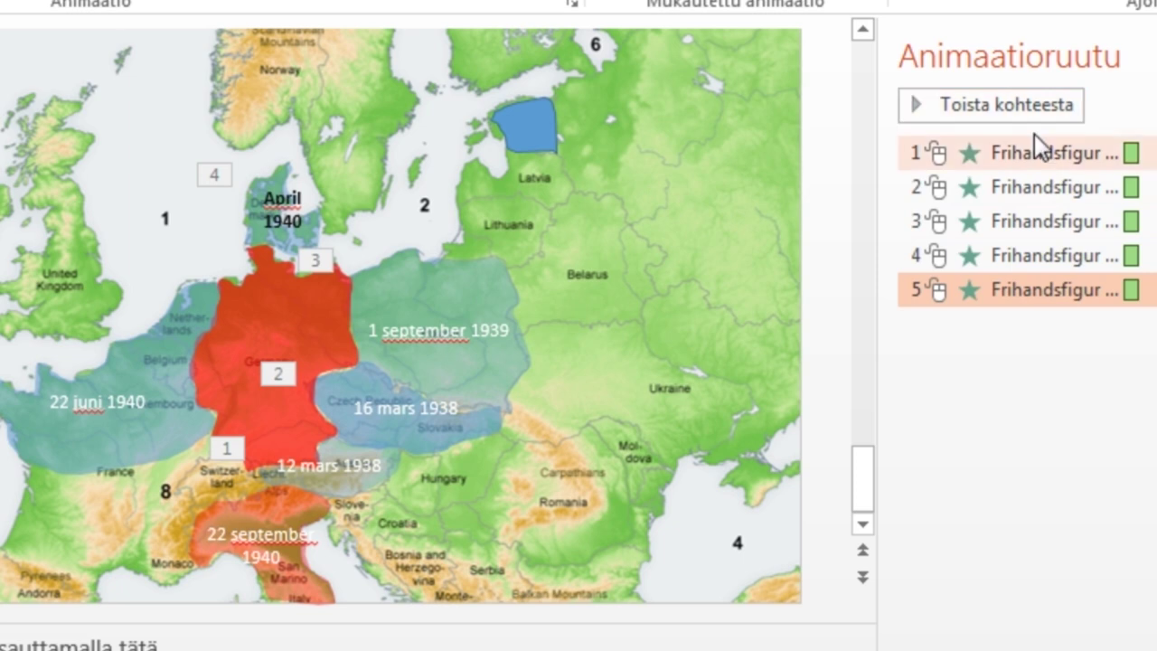
click(873, 214)
click(963, 102)
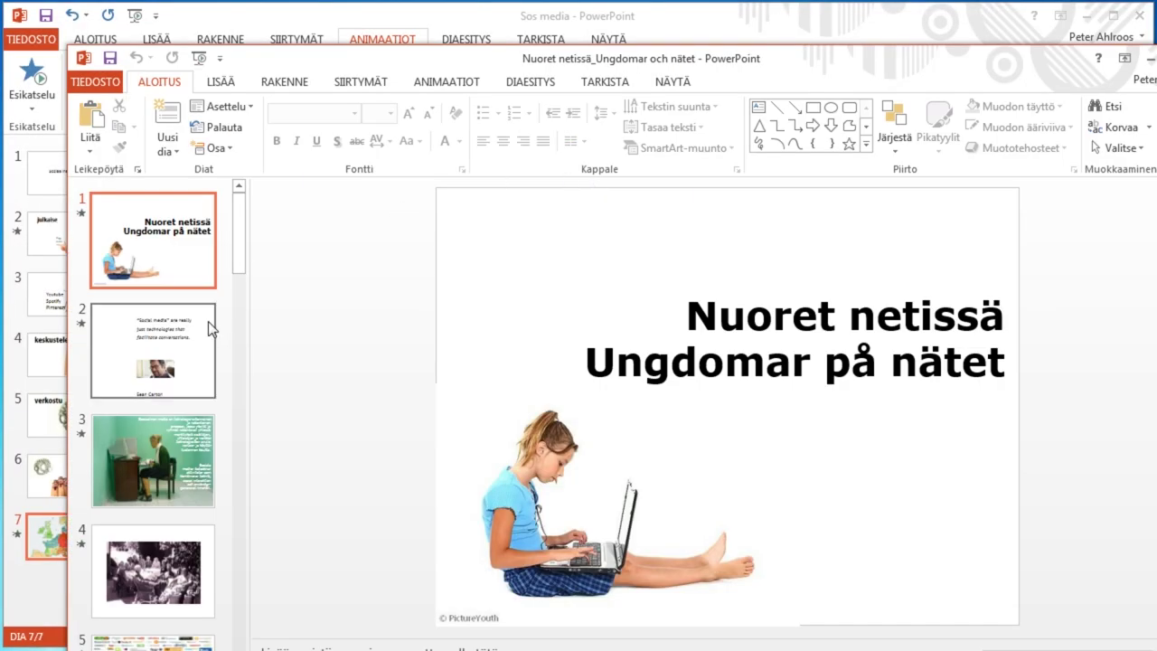
Step: Copy slides 3–5 of the Nuoret netissä presentation
scroll(206, 321, down, 3)
click(163, 317)
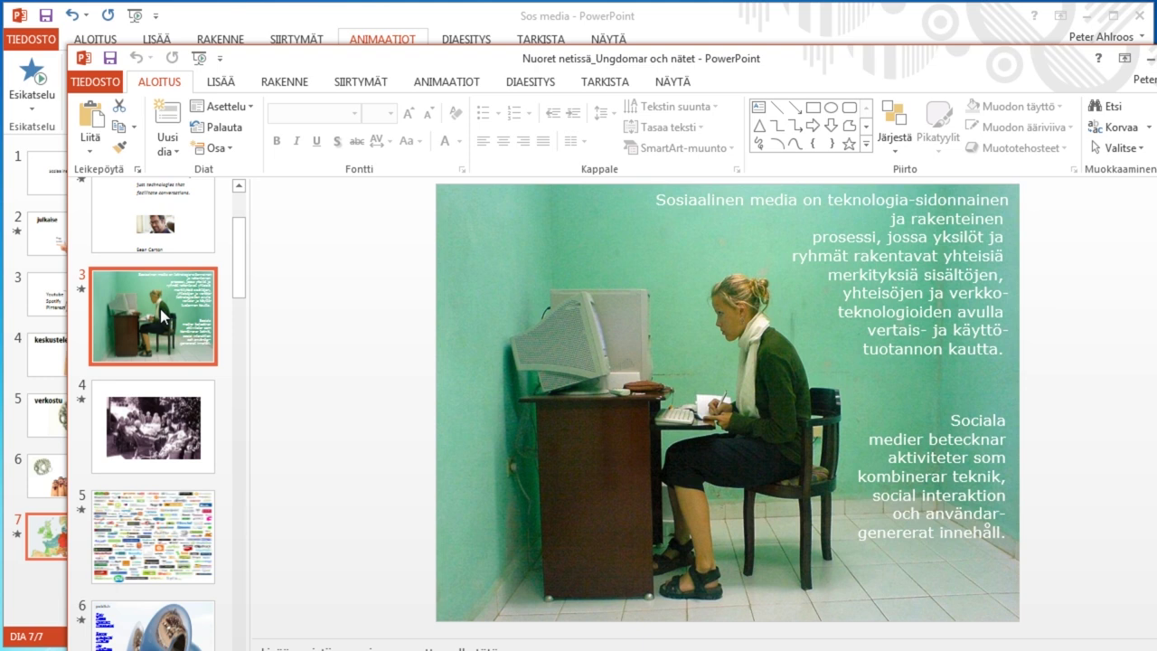
key(shift+Down)
key(shift+Down)
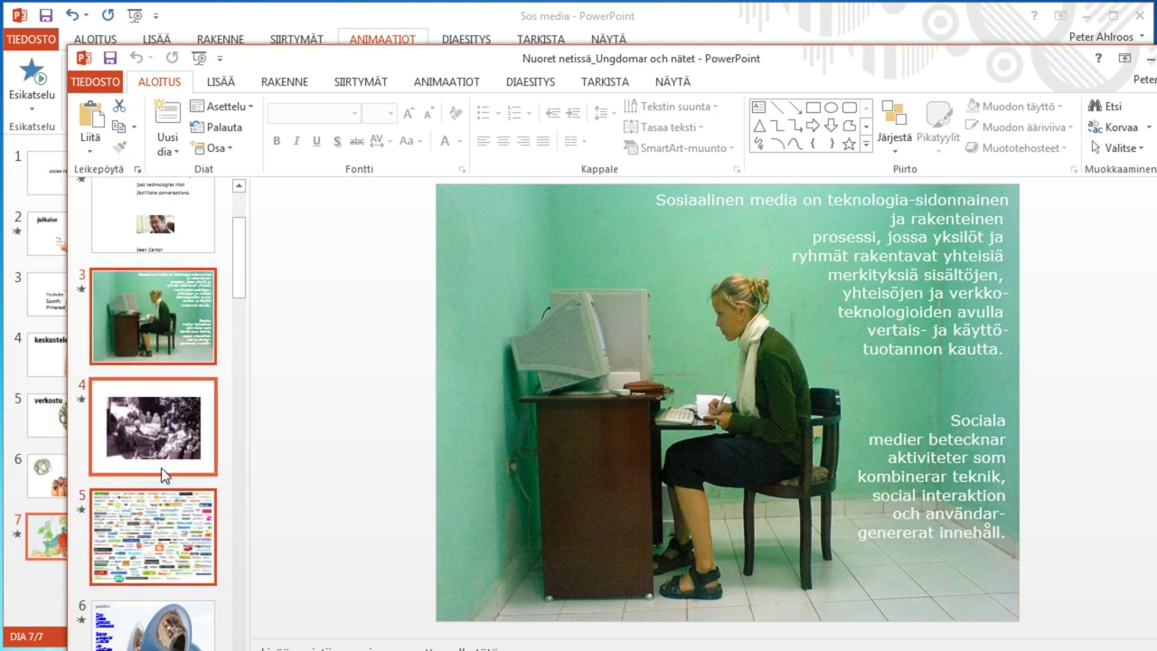
right_click(143, 426)
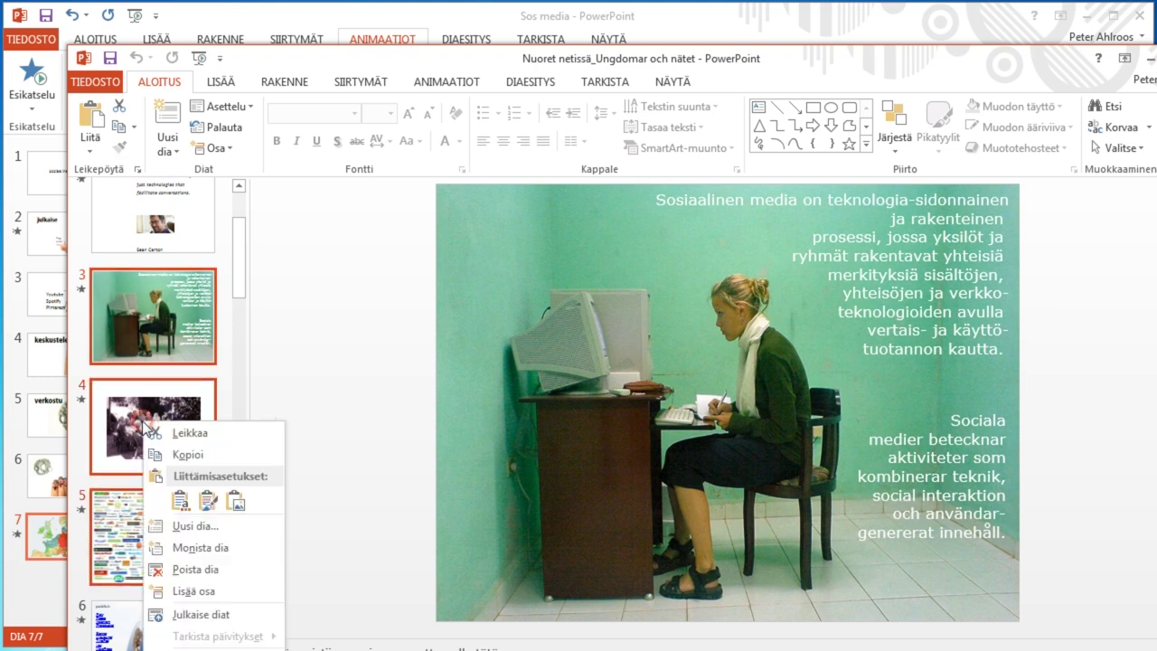
click(191, 453)
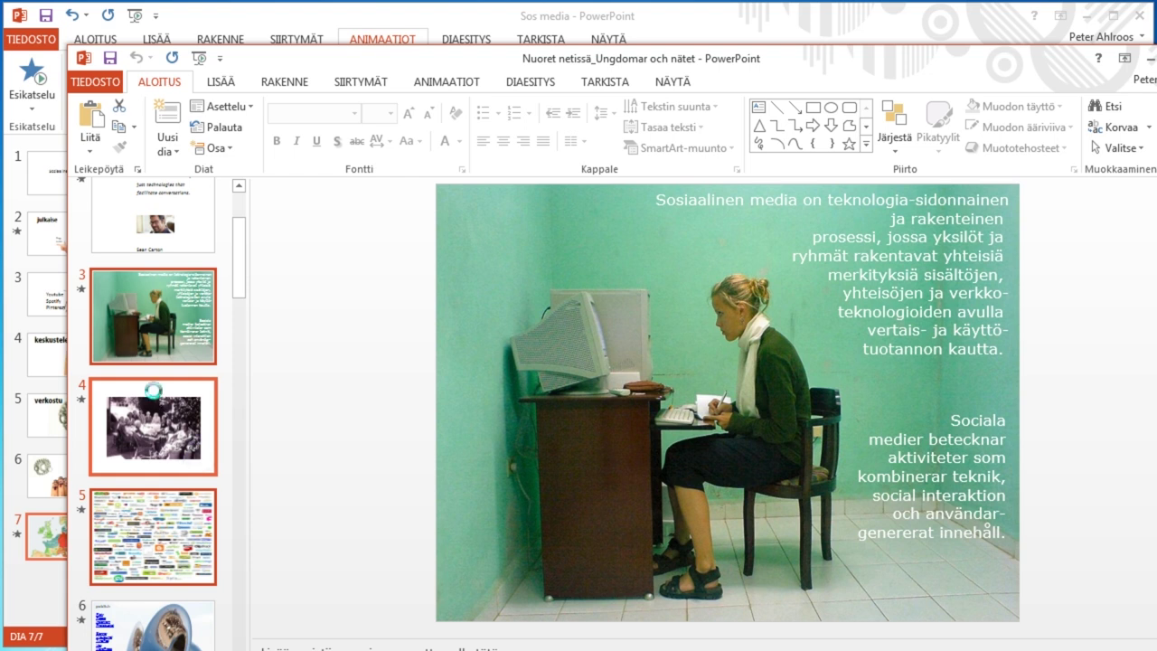
Step: Paste the copied slides into Sos media after slide 5 (verkostu)
click(263, 16)
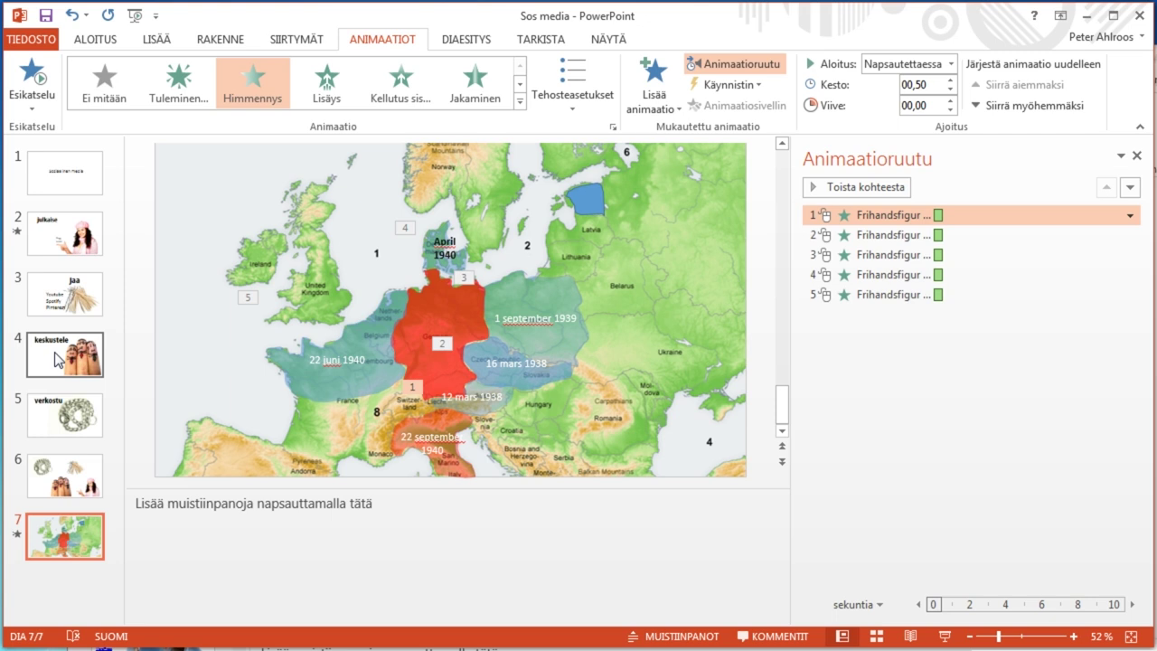
click(70, 442)
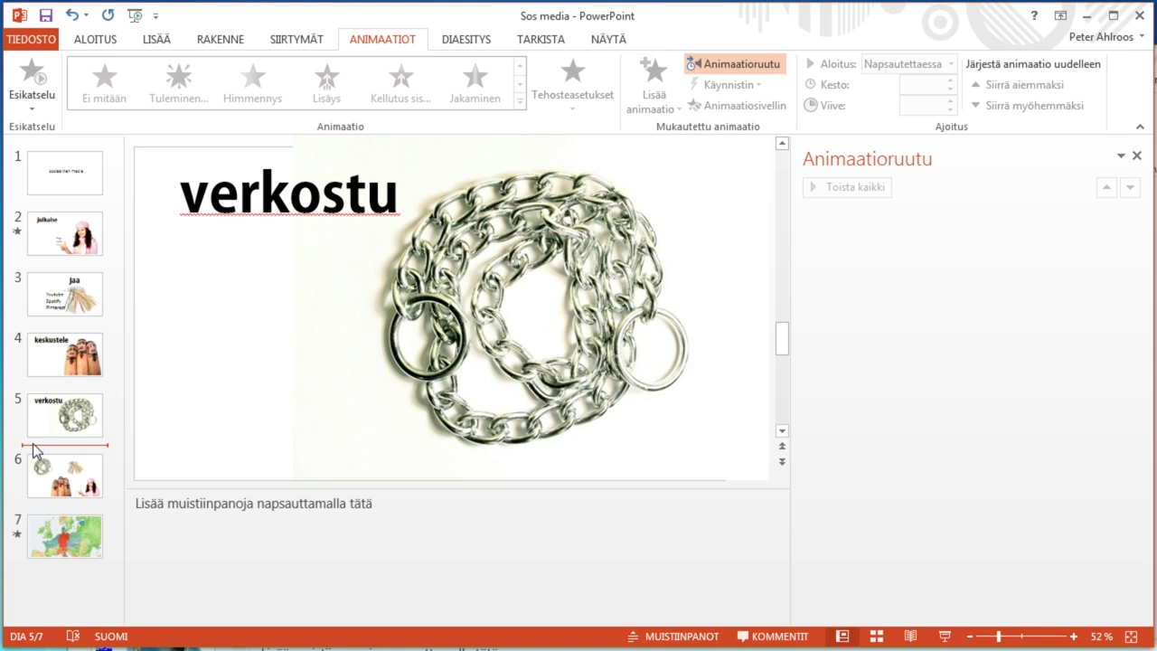
key(ctrl+v)
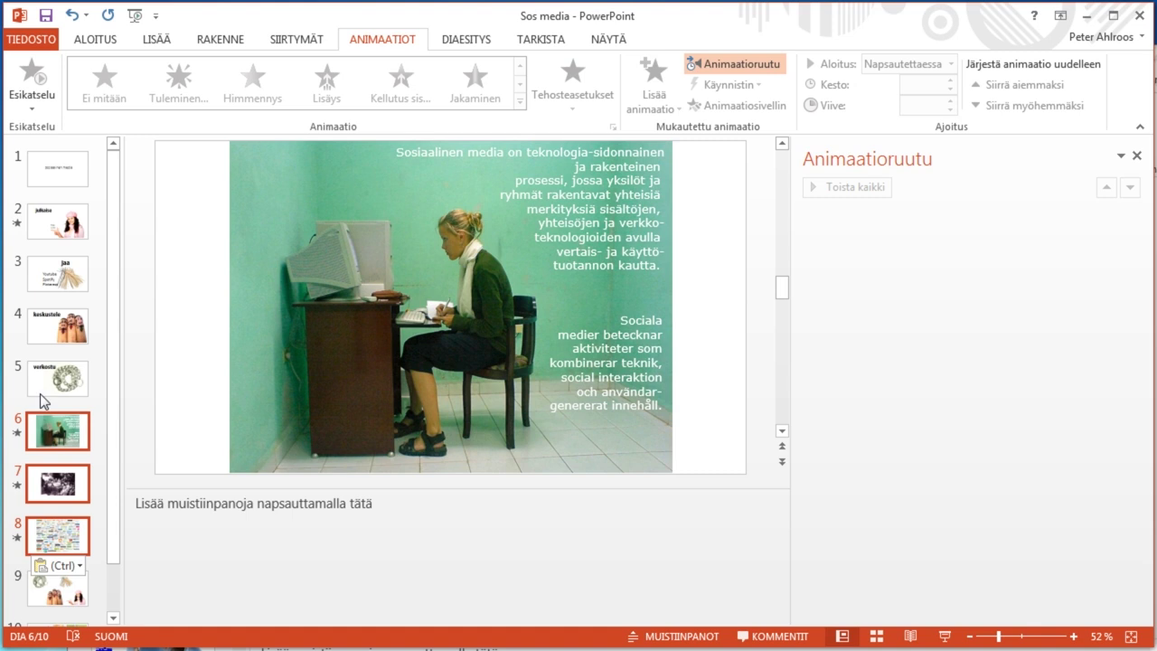
Step: In Slide Sorter, hide slide 3, the computer-room slide, with Piilota dia
click(86, 426)
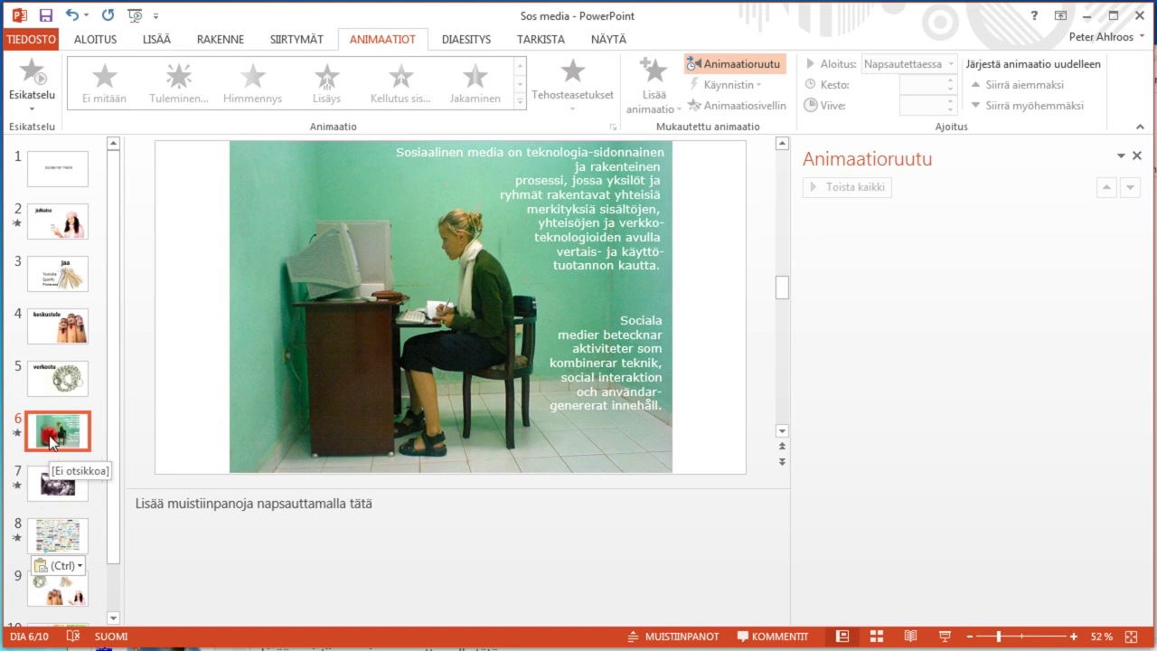
right_click(52, 442)
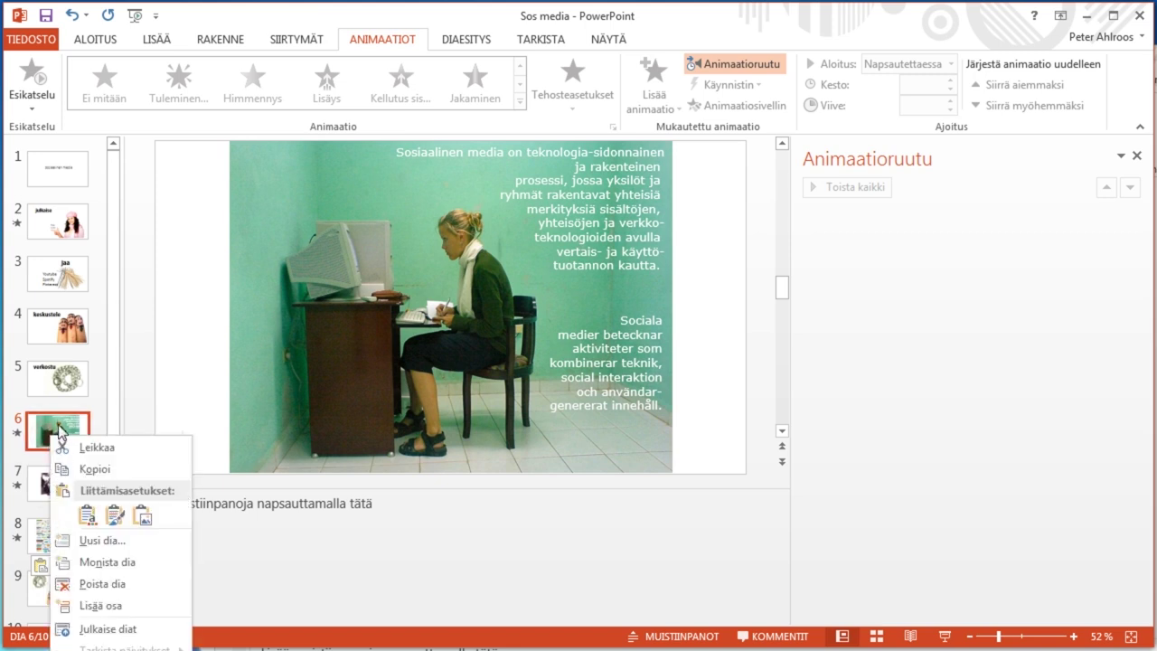
key(Escape)
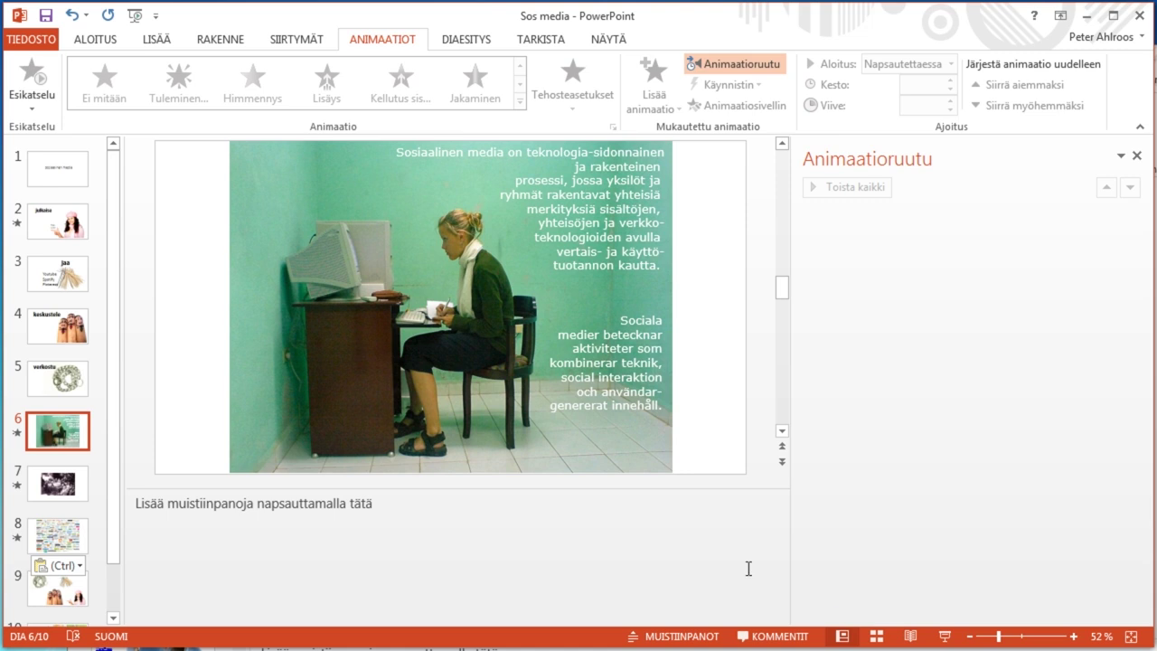
click(876, 635)
right_click(737, 269)
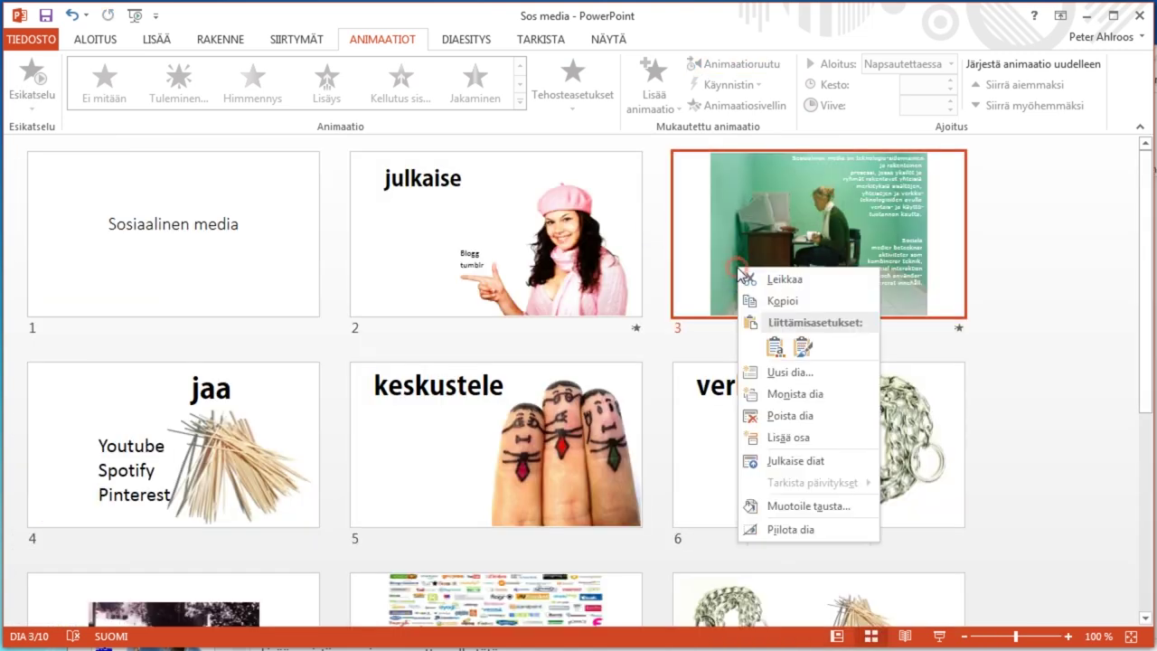
click(791, 531)
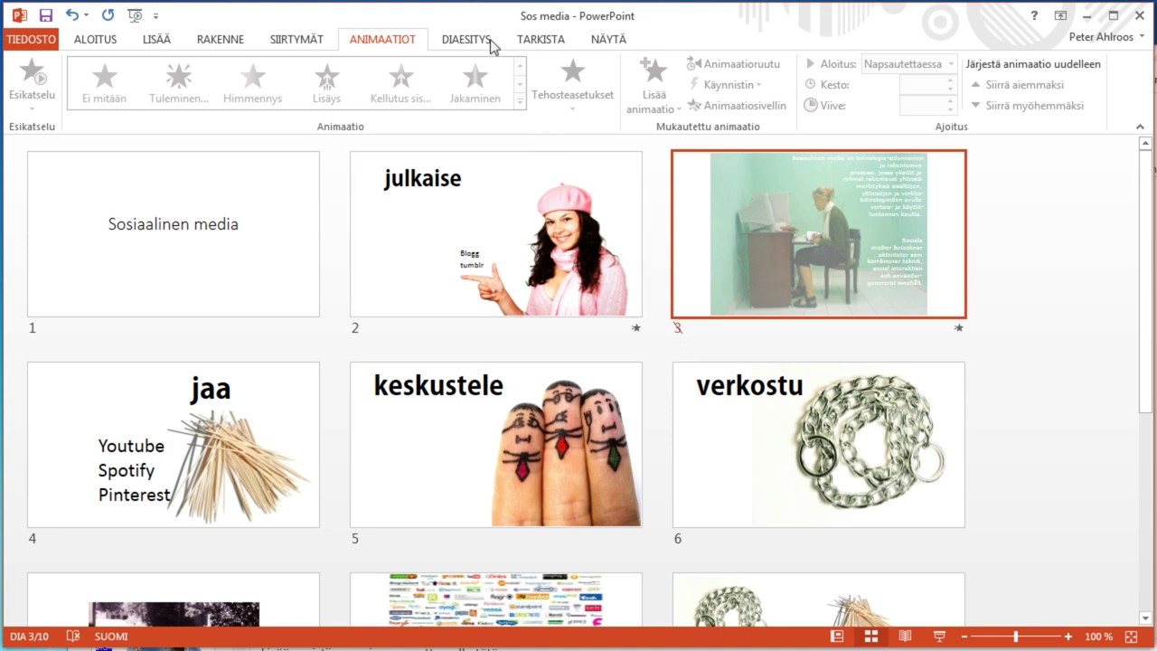
click(461, 41)
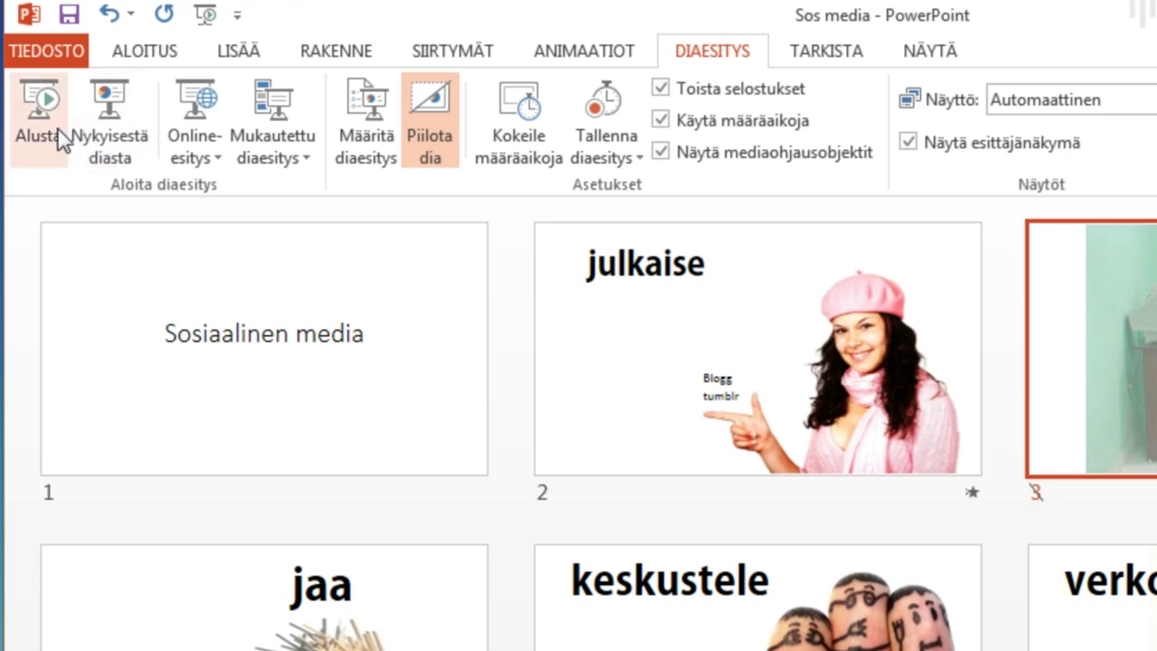
Step: Make slide 4 (jaa) the current slide in the slide sorter
click(233, 598)
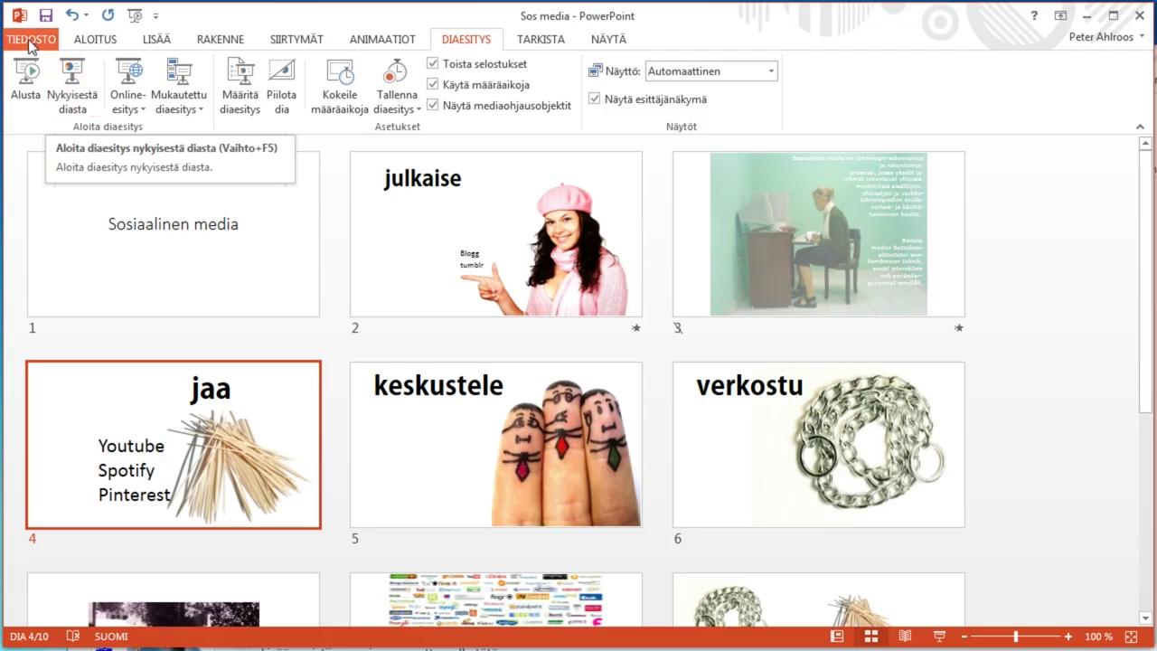
Step: In Tulosta, change the print layout from 3 diaa to Muistiinpanosivut
click(28, 39)
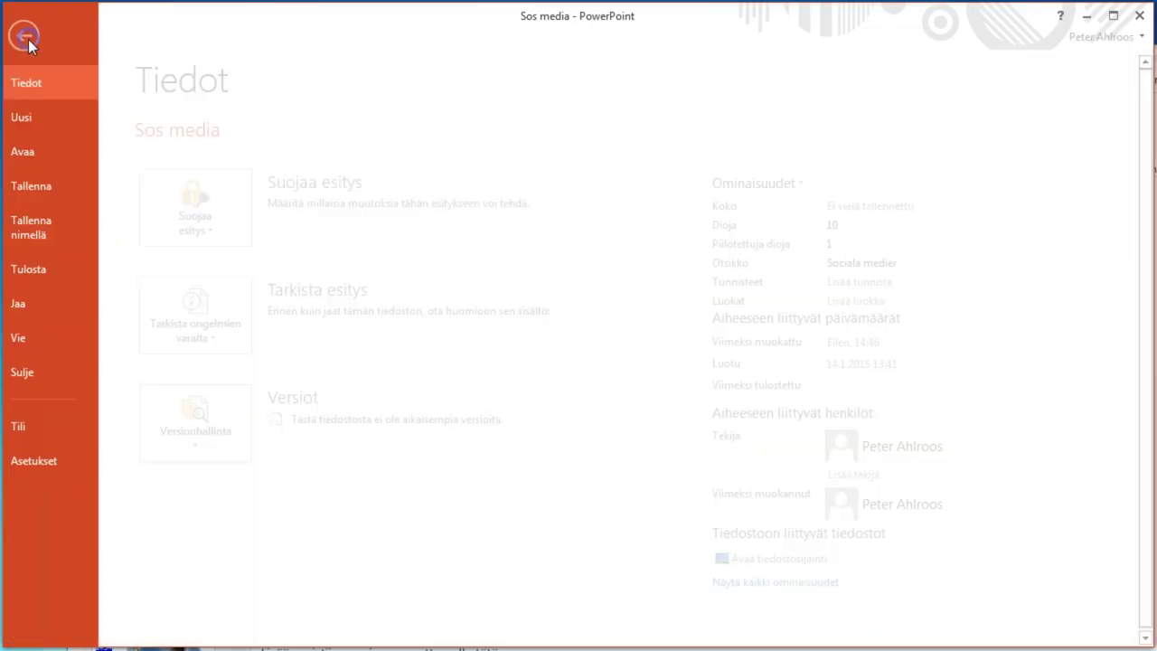
click(65, 271)
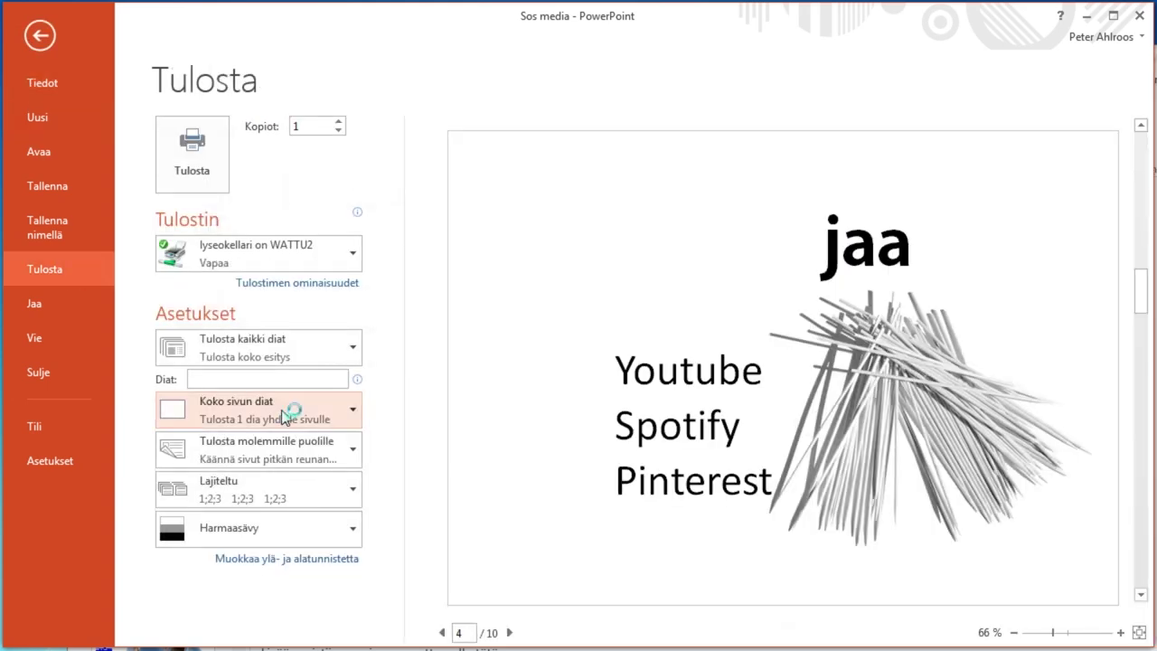
click(282, 407)
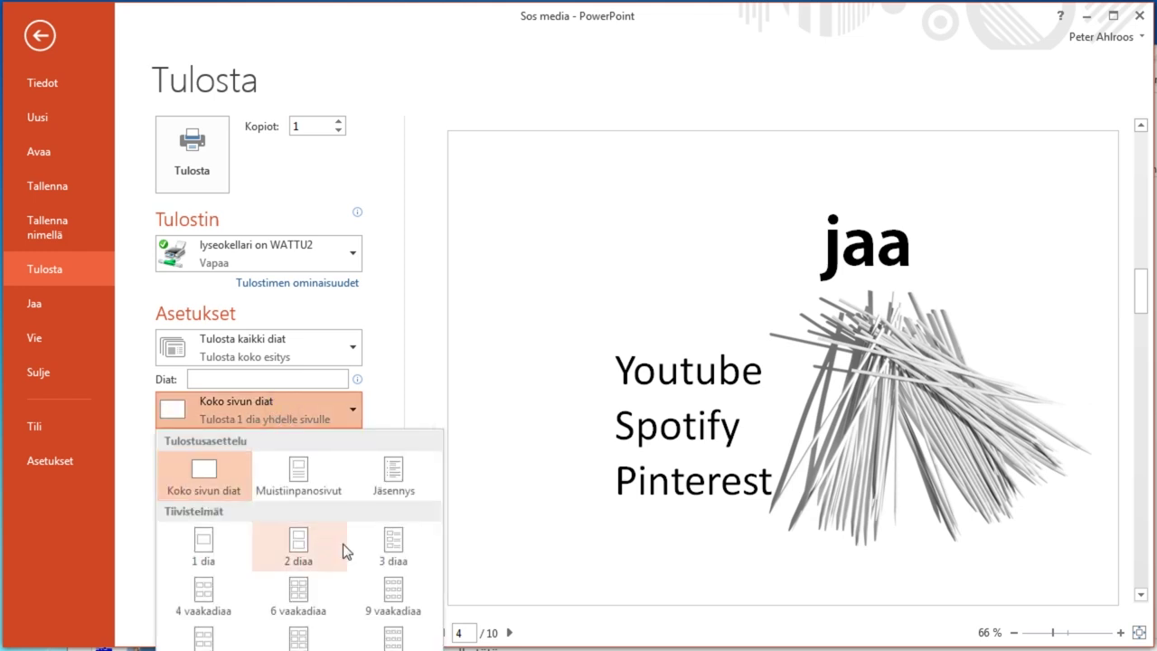
click(392, 542)
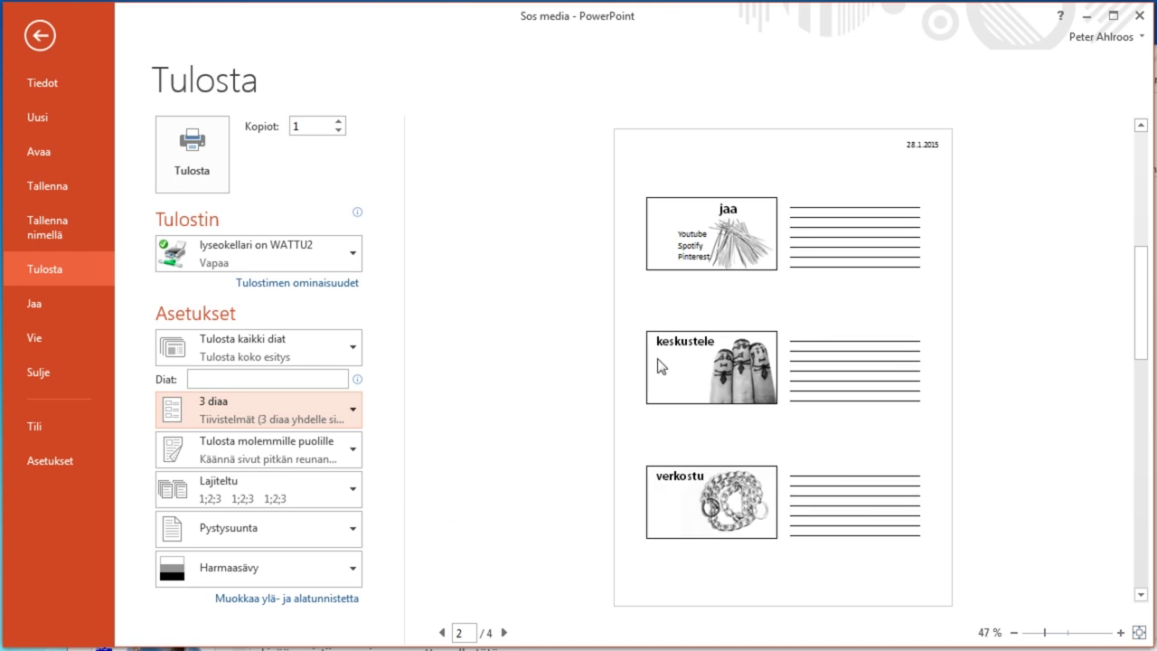
click(254, 409)
click(303, 470)
click(303, 470)
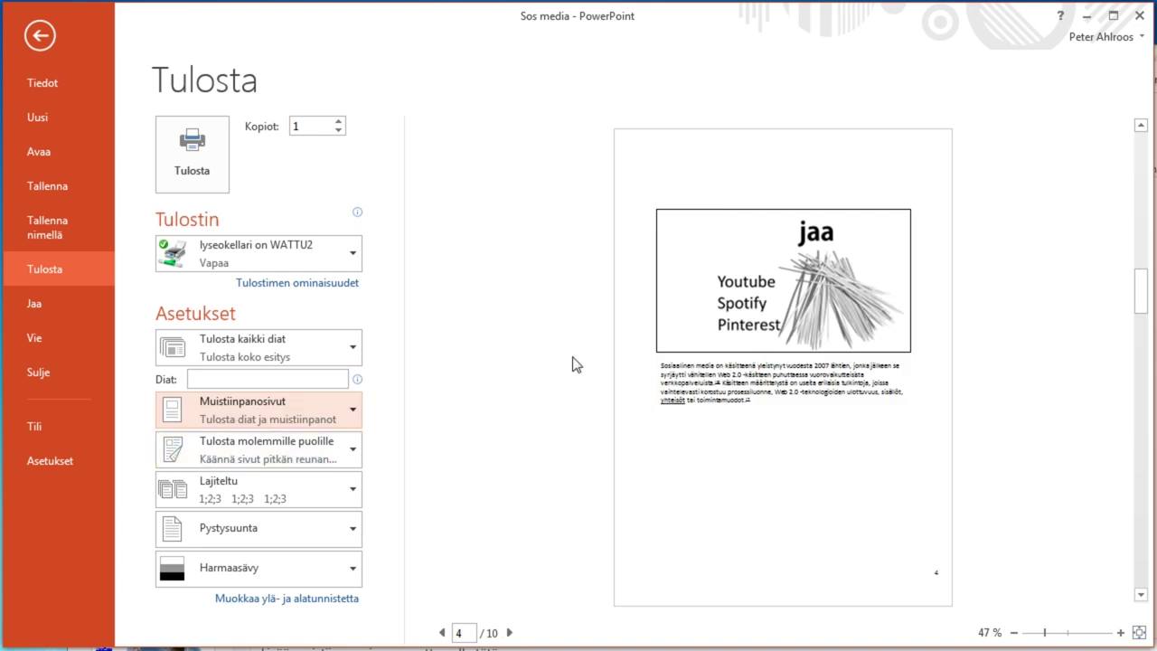
Step: Print only slides 1-4;7, check the five-page preview, then go to Vie
click(300, 379)
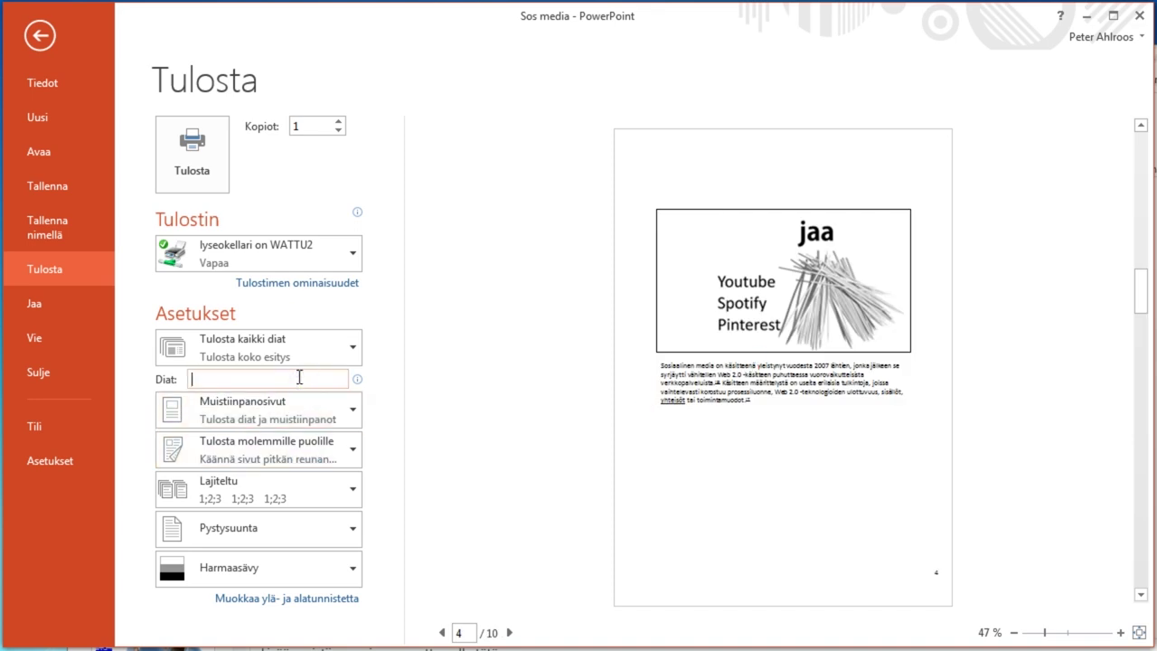
text(1-4)
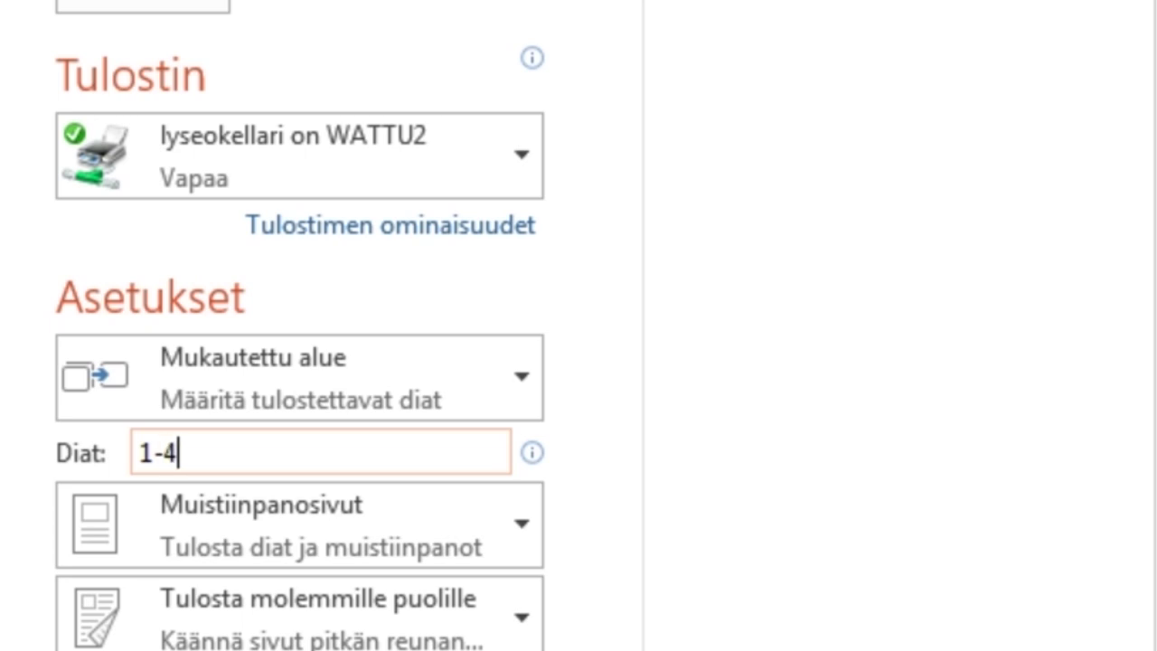
text(;7)
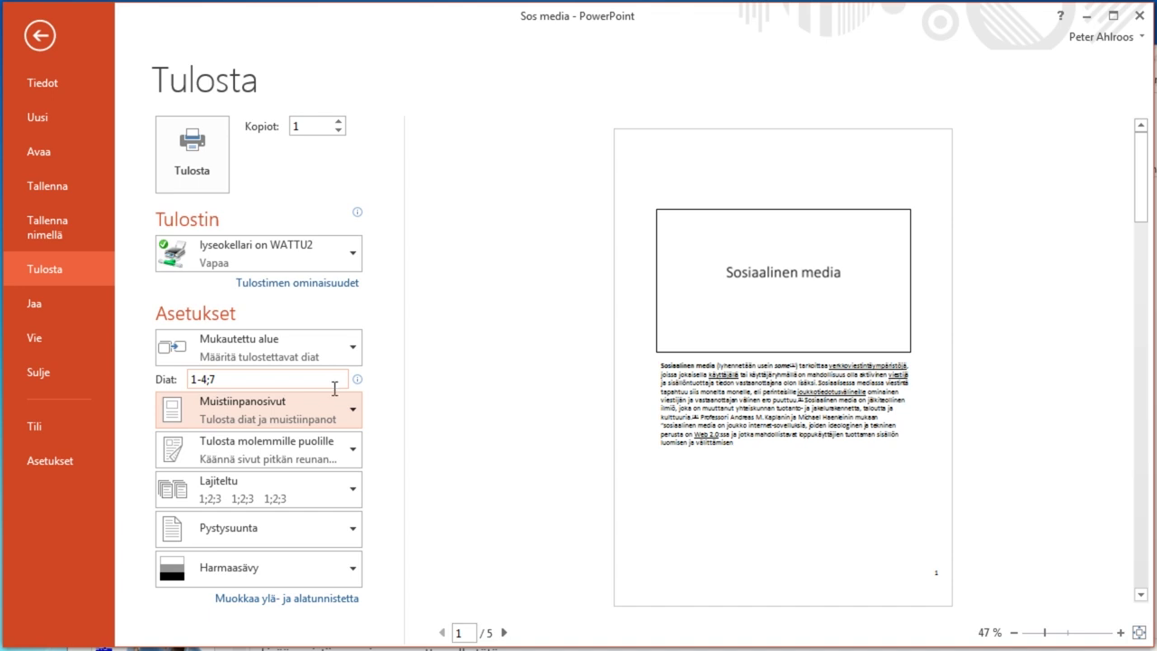
click(505, 633)
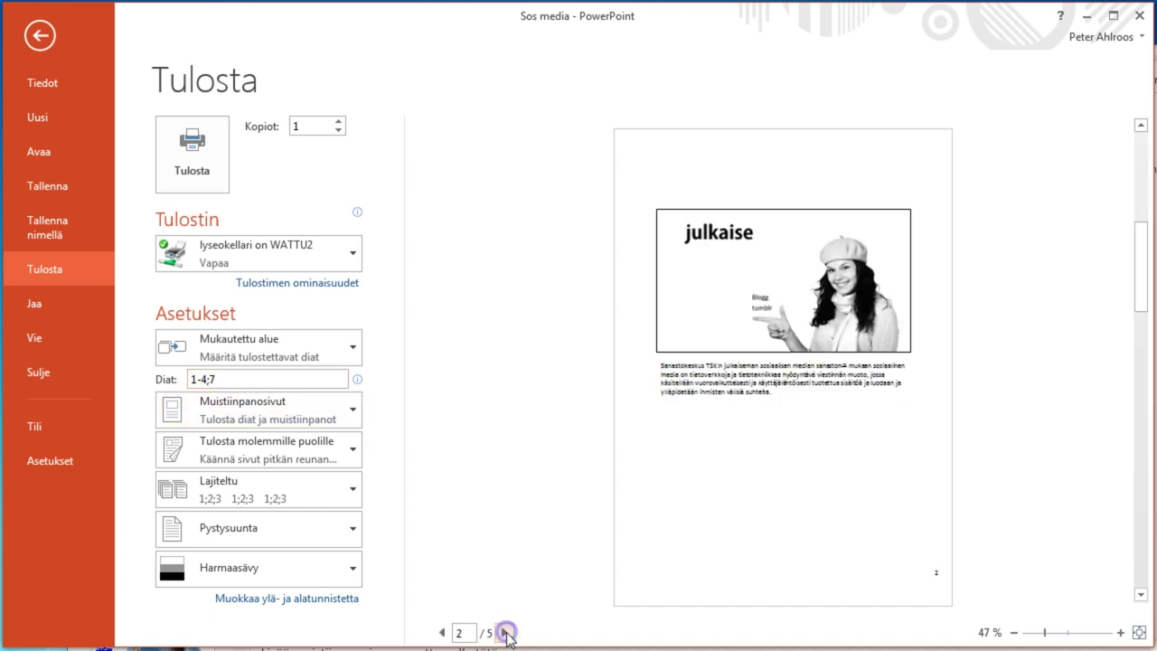
click(506, 633)
click(505, 632)
click(505, 632)
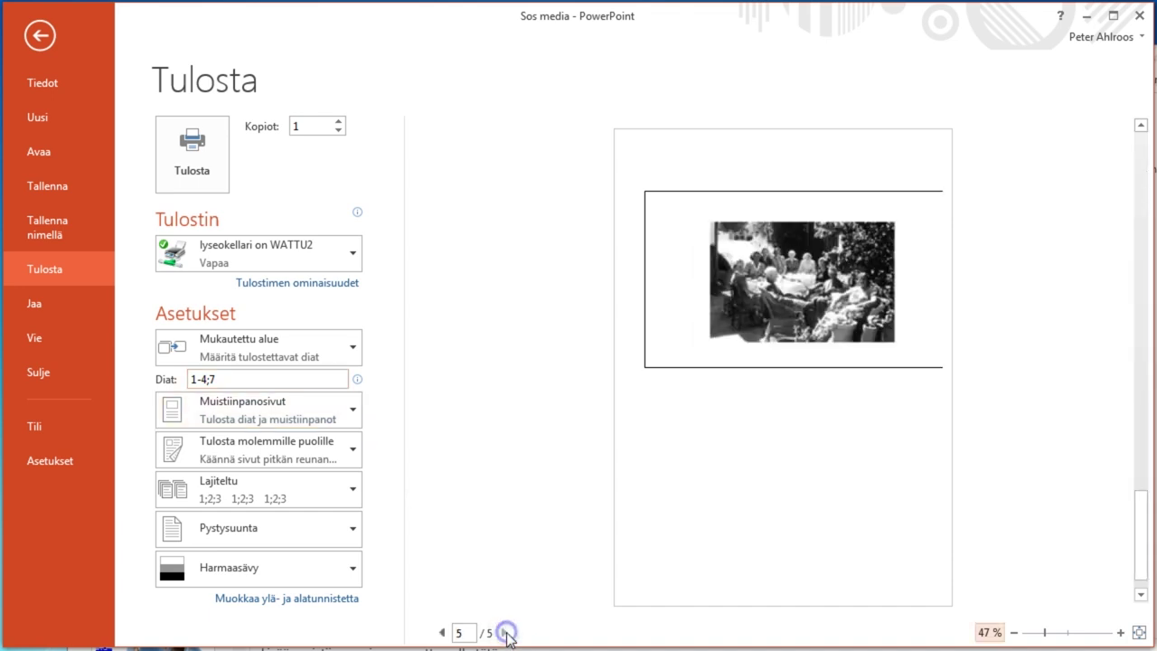
click(441, 632)
click(441, 633)
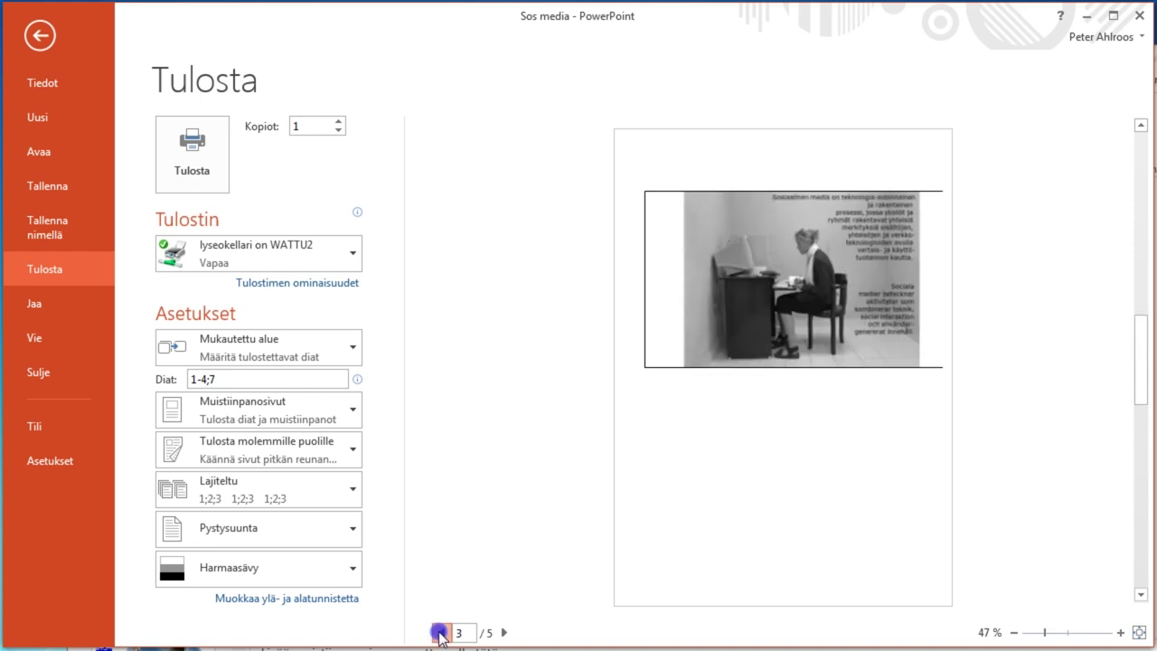
click(441, 632)
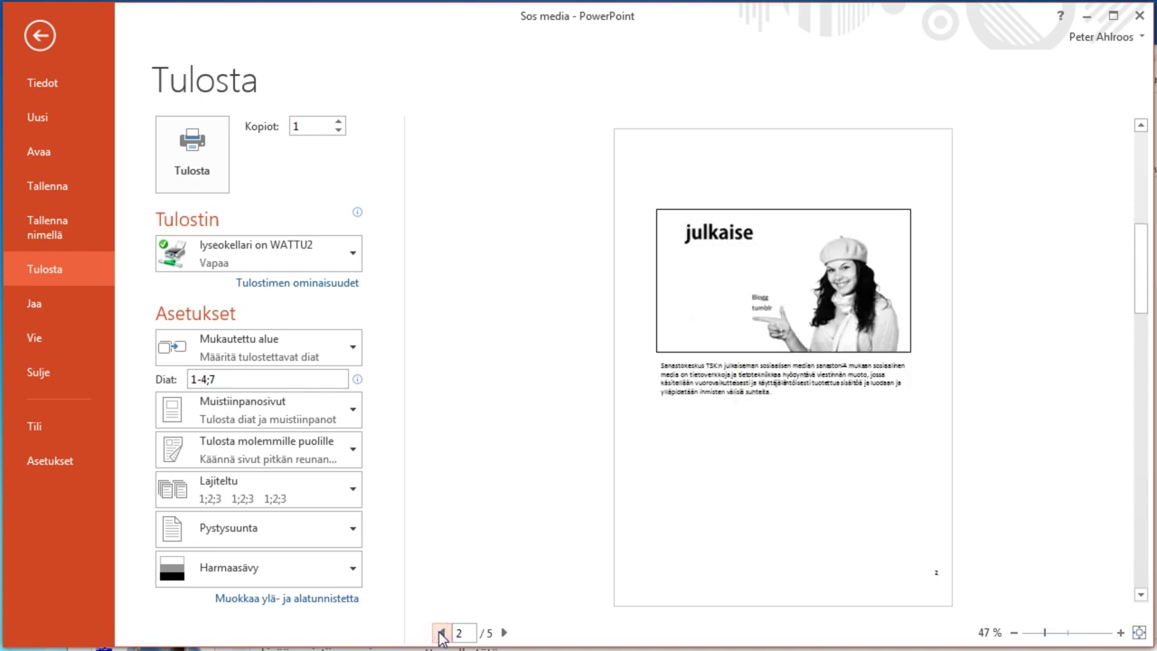
click(43, 340)
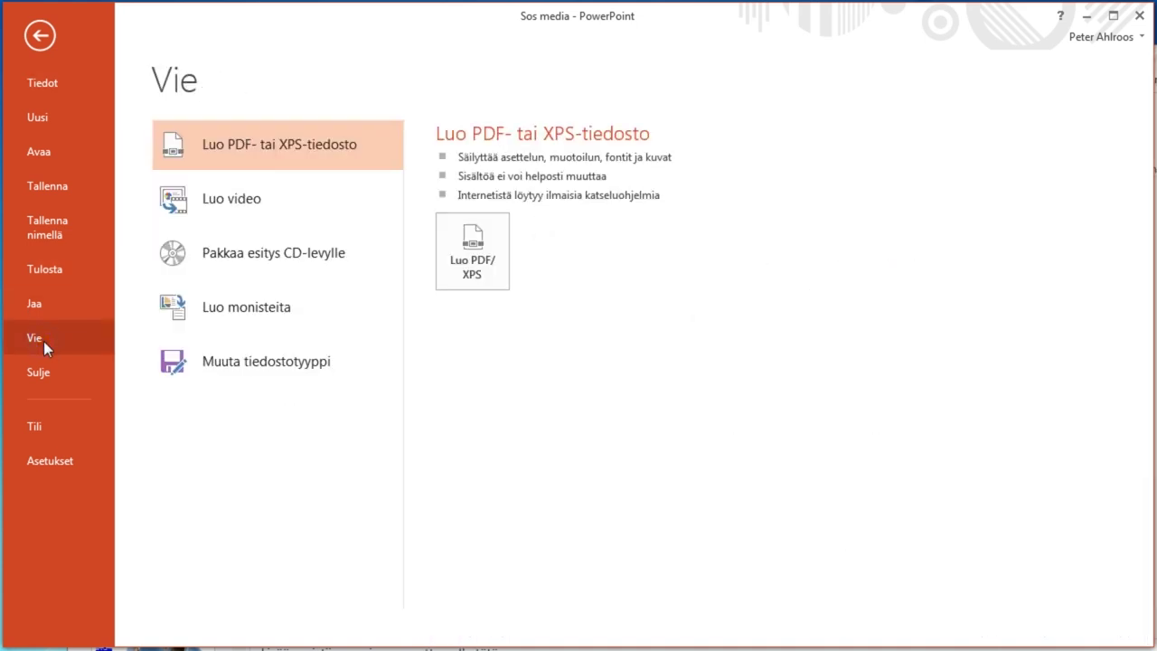
Step: Review the Muuta tiedostotyyppi file types, then return to the Slide Sorter overview
click(206, 356)
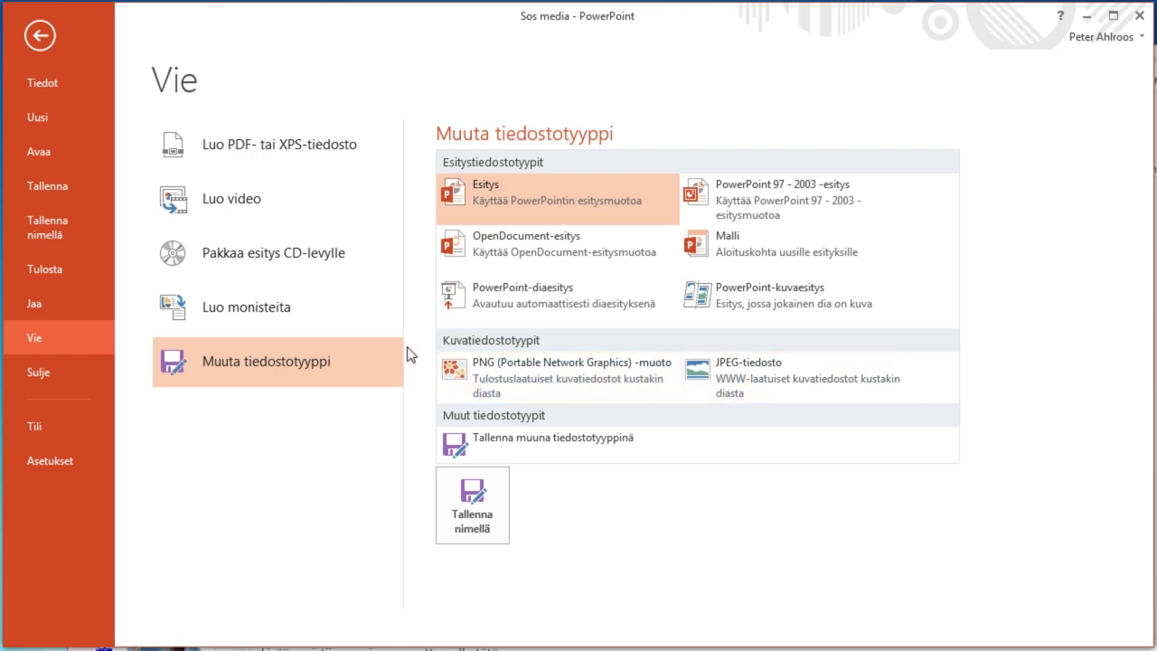
click(39, 37)
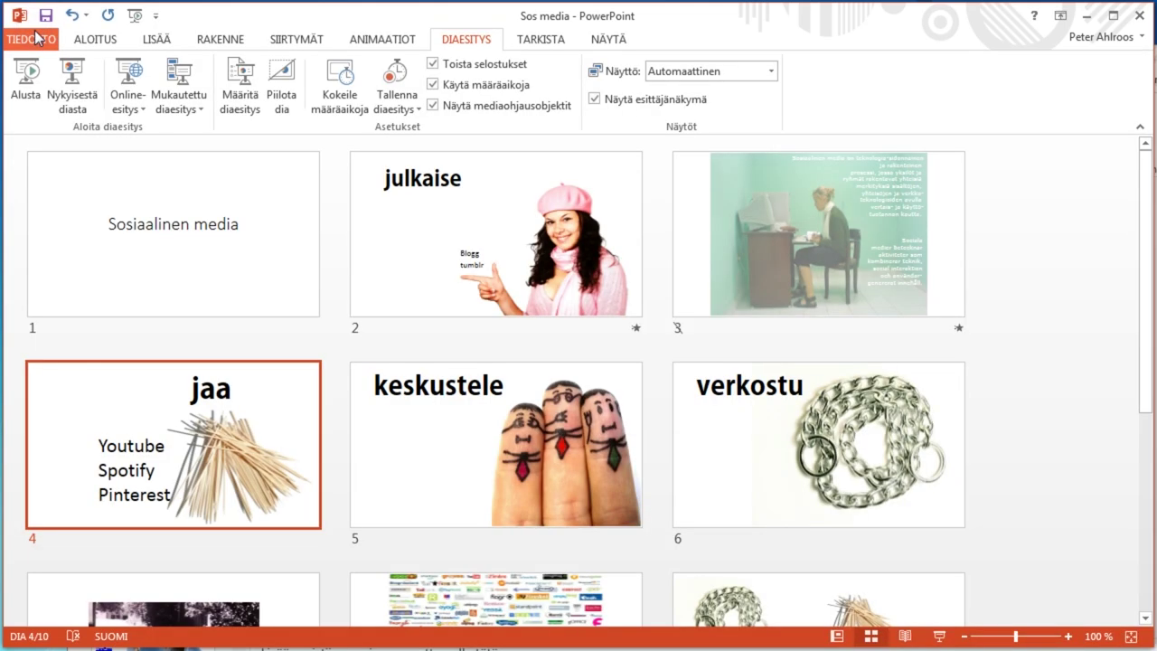